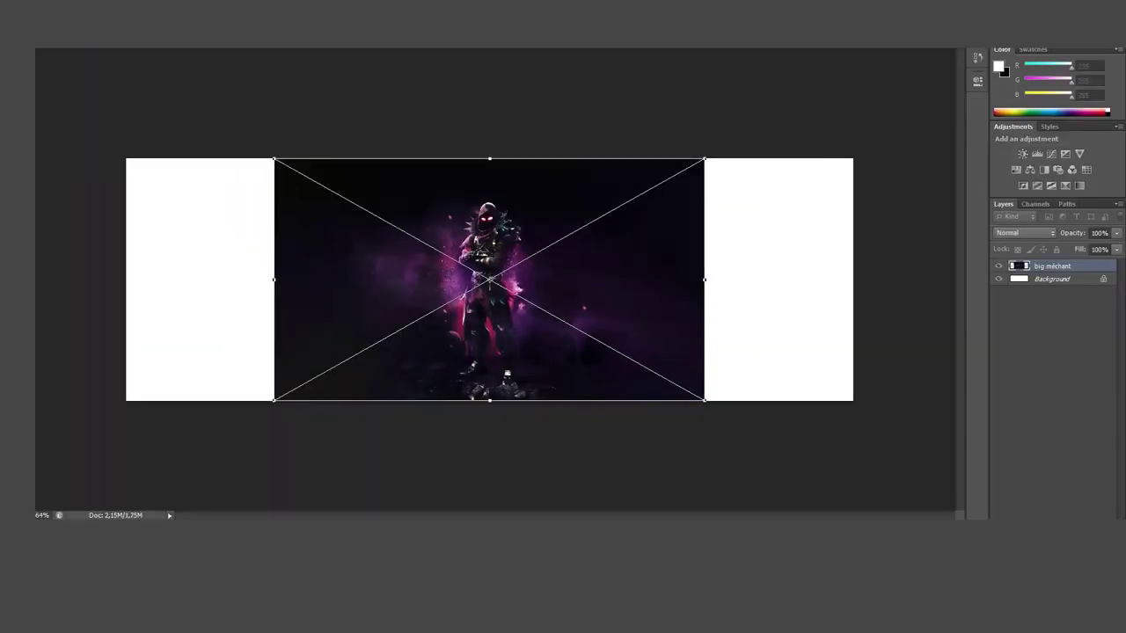
Scale the hooded-character image across the banner, then place the lightning battle scene on its left half.
mouse_move(492, 280)
left_mouse_down()
mouse_move(578, 232)
mouse_move(564, 254)
left_mouse_up()
key("Return")
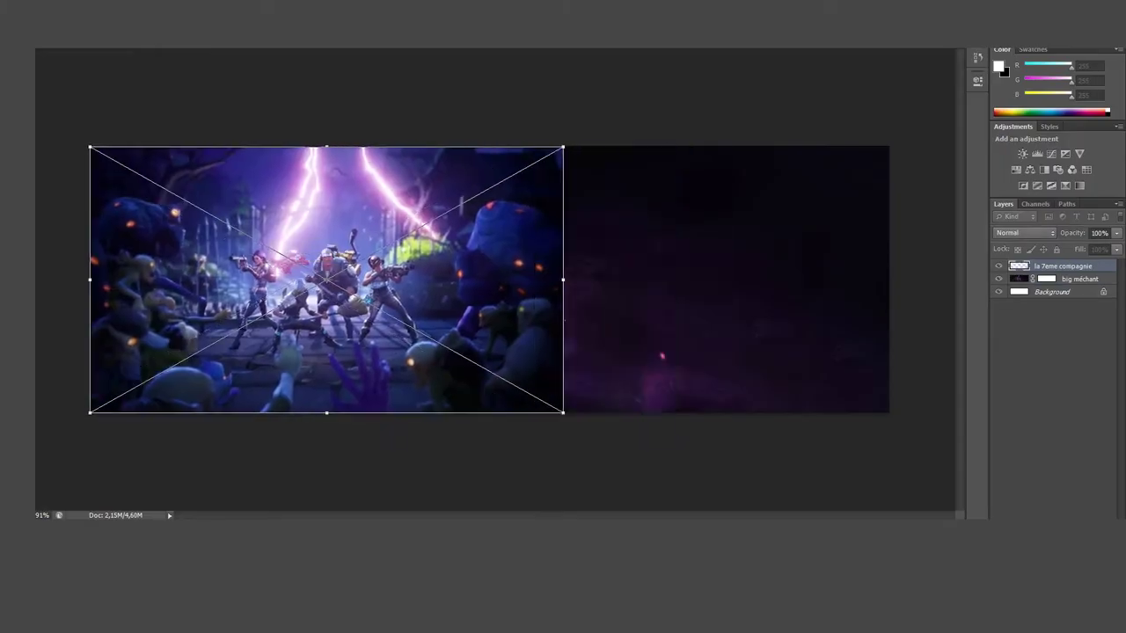
left_click_drag(1116, 233, 1083, 248)
key("Return")
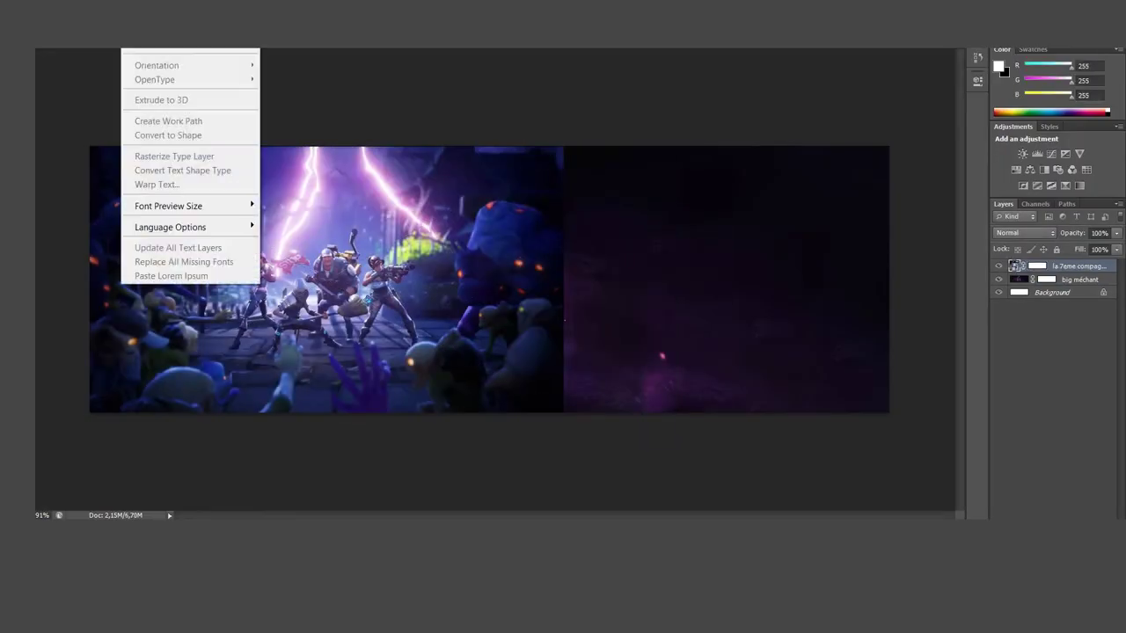
mouse_move(197, 315)
left_mouse_down()
mouse_move(387, 480)
mouse_move(488, 281)
left_mouse_up()
Tilt the gunman-over-city image across the banner's centre at full opacity, mask it, and hide its layer.
left_click_drag(1116, 233, 1087, 247)
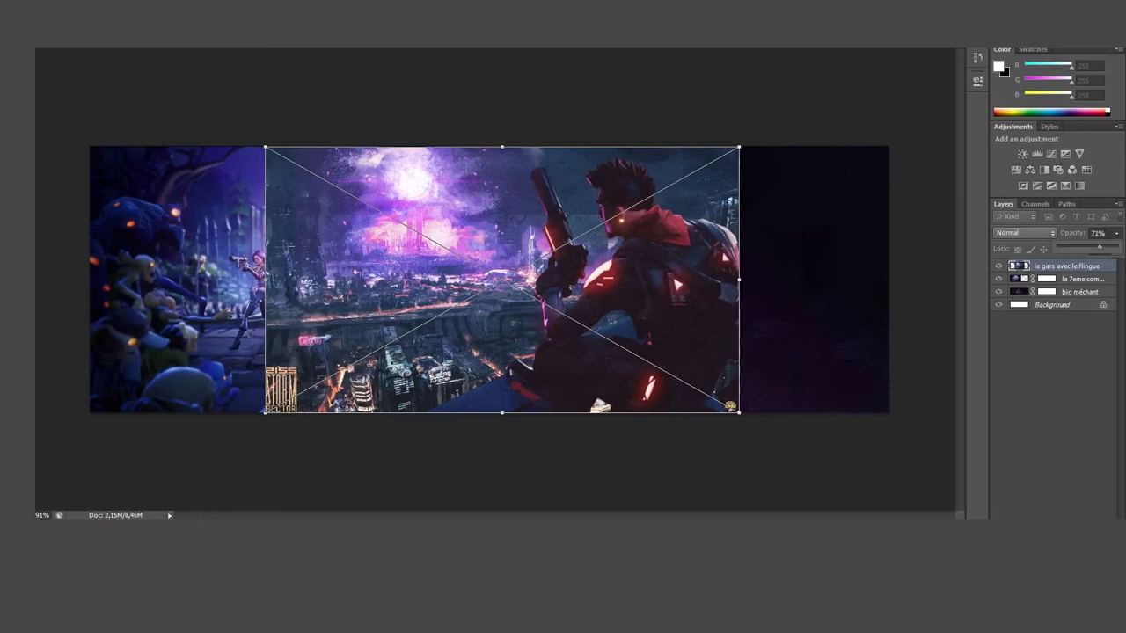
left_click_drag(747, 378, 735, 408)
left_click_drag(667, 212, 721, 192)
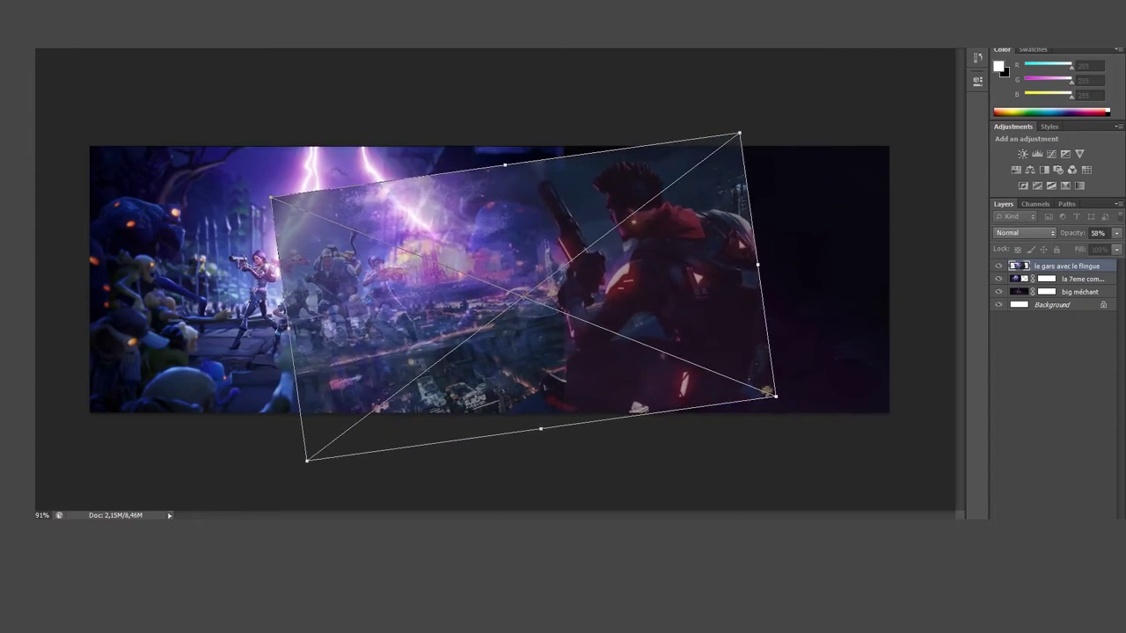
left_click_drag(528, 242, 512, 218)
left_click_drag(735, 119, 713, 149)
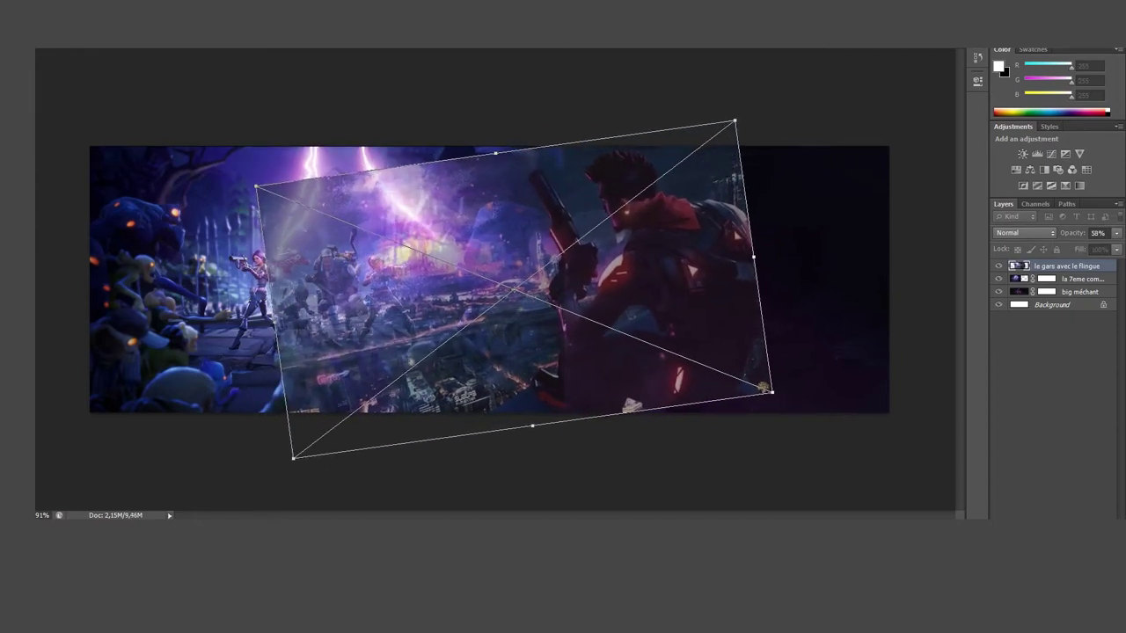
key("Return")
key("0")
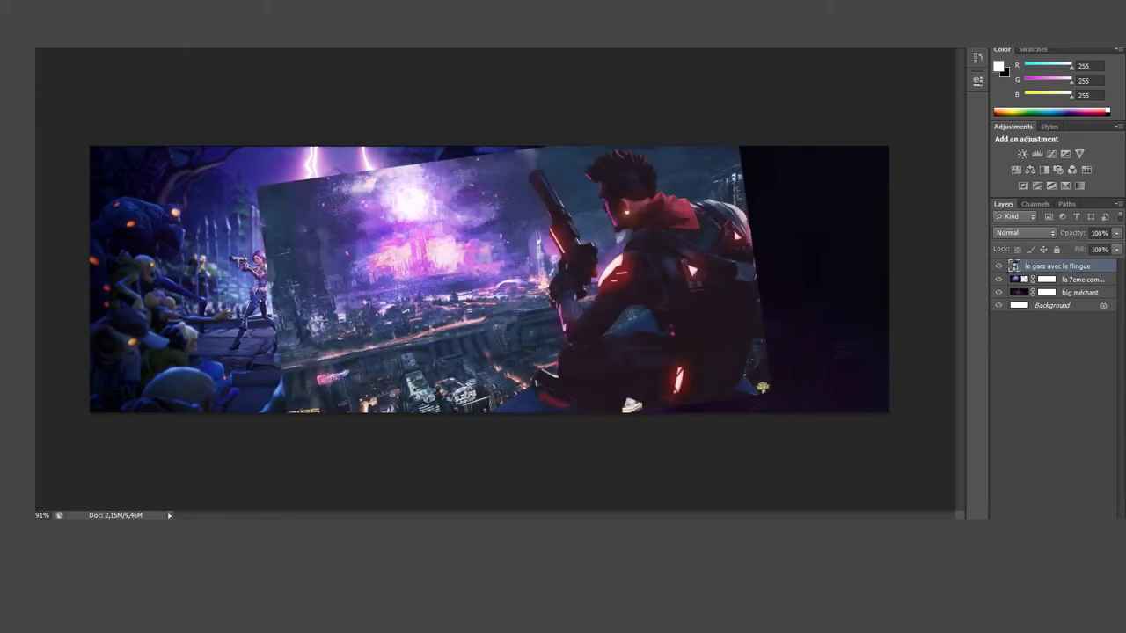
left_click(1083, 279)
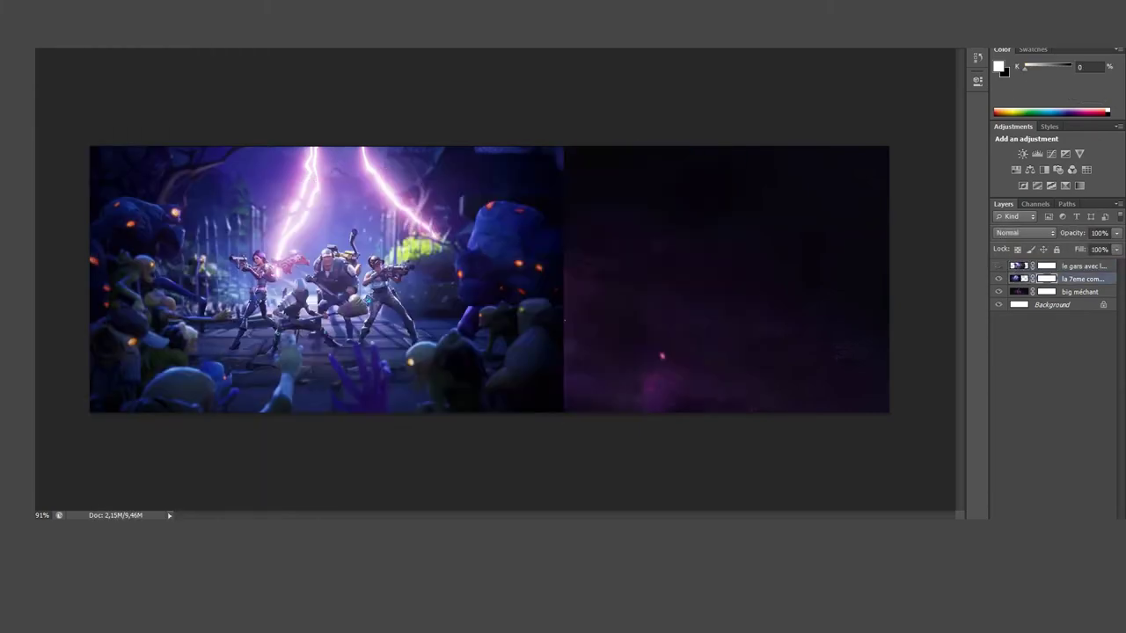
Paint the lightning scene's mask with a soft black brush to reveal the hooded character.
right_click(145, 190)
key("Return")
mouse_move(541, 391)
left_mouse_down()
mouse_move(532, 264)
mouse_move(467, 220)
mouse_move(436, 154)
left_mouse_up()
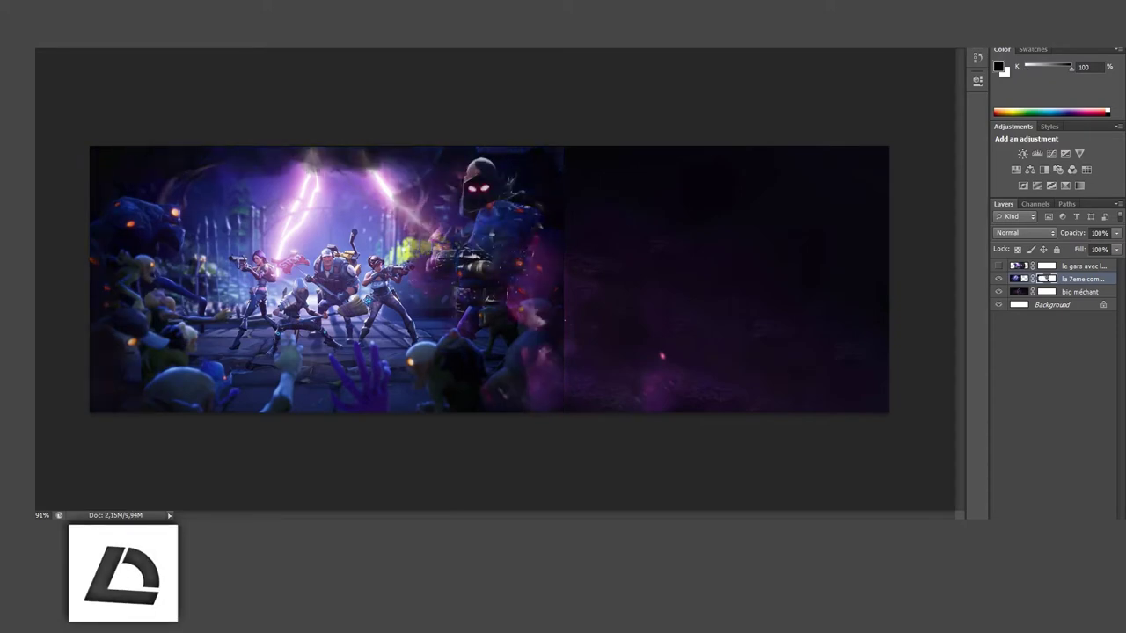
left_click_drag(149, 392, 215, 396)
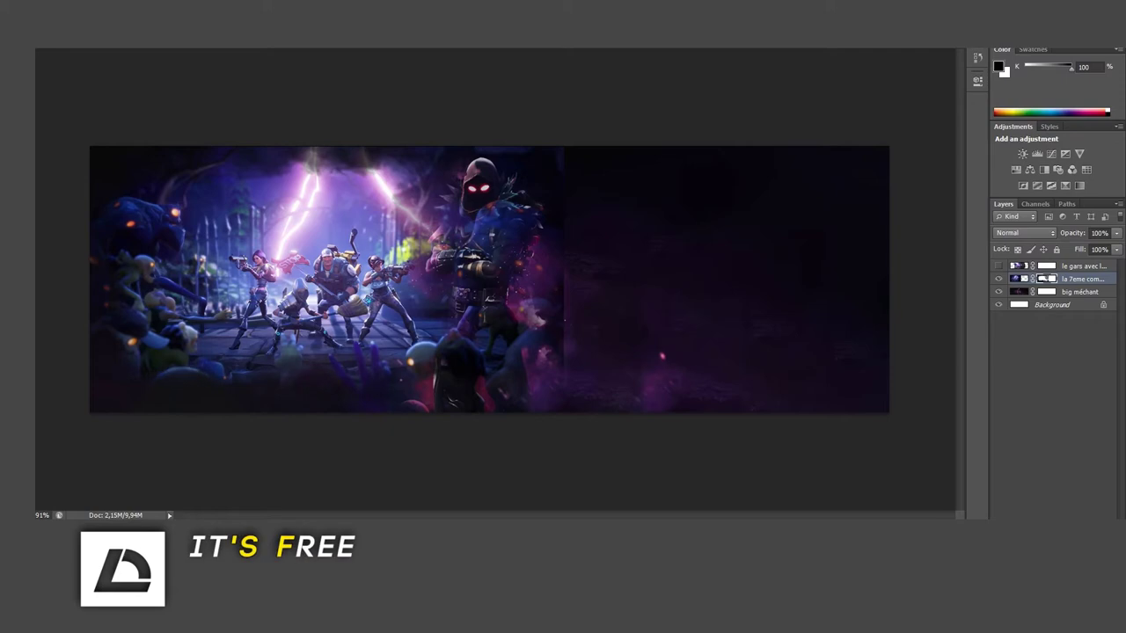
left_click_drag(211, 163, 347, 163)
Resize the brush, reveal more of the hooded figure's body, and show the gunman layer again.
right_click(456, 152)
right_click(364, 161)
key("Escape")
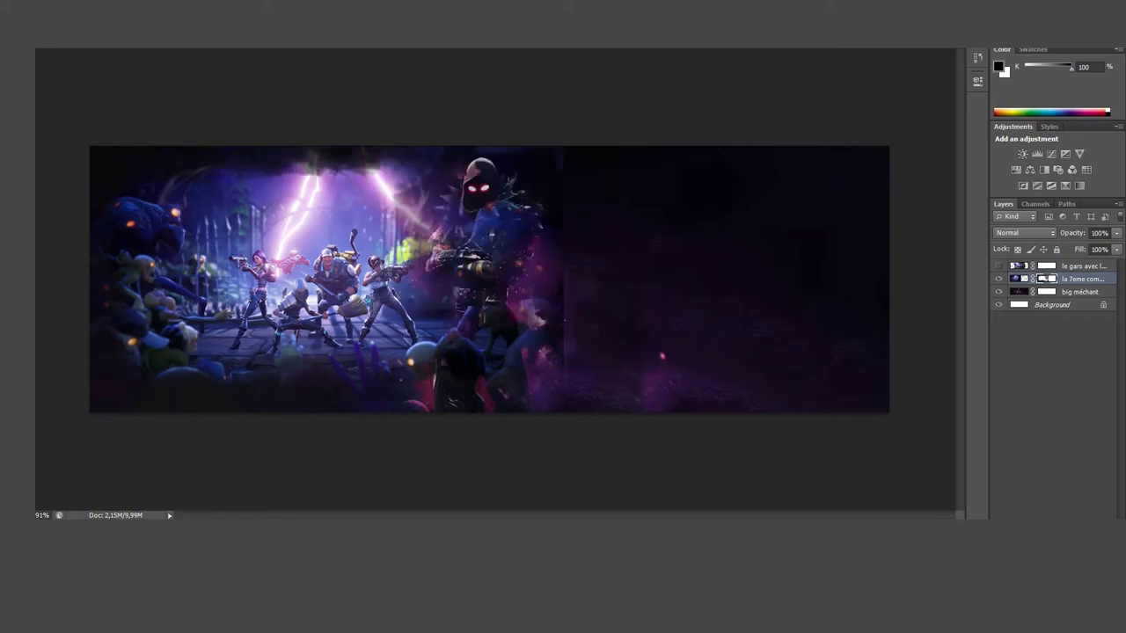
mouse_move(412, 171)
left_mouse_down()
mouse_move(466, 255)
mouse_move(431, 255)
left_mouse_up()
left_click(998, 266)
Set a smaller brush on the gunman layer's mask and soften the image's left edge.
left_click(1082, 266)
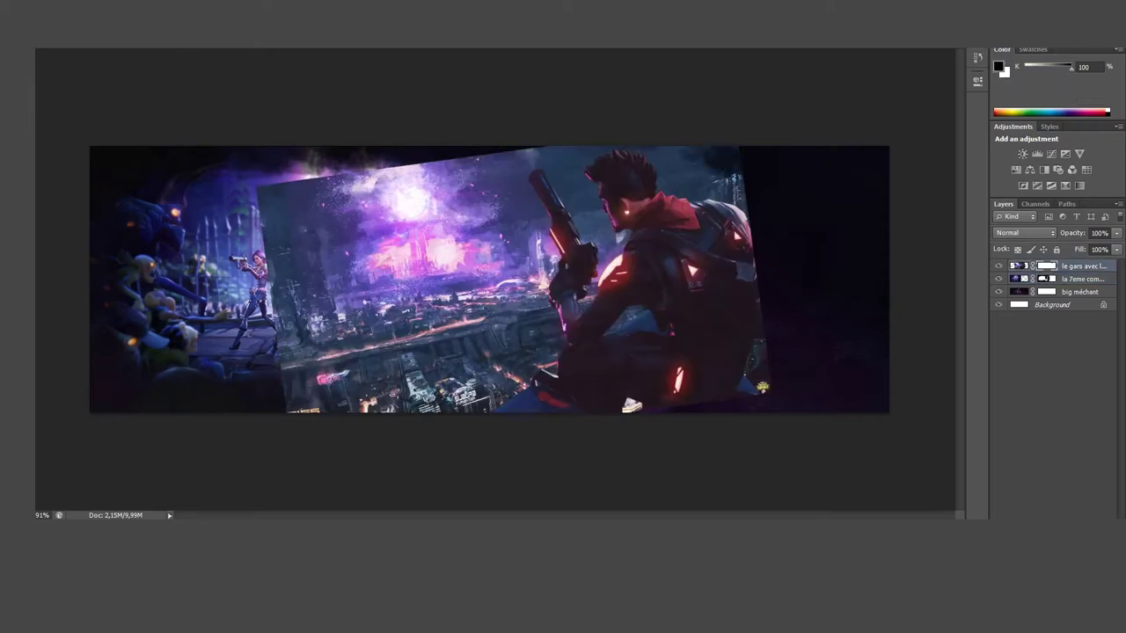
right_click(728, 210)
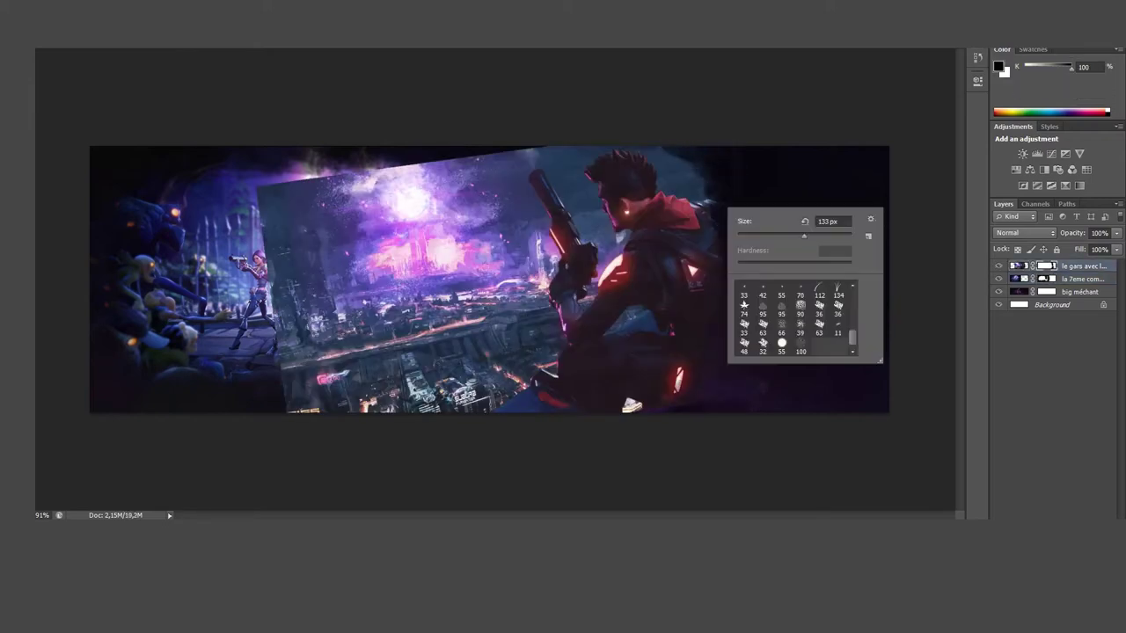
key("Return")
right_click(755, 225)
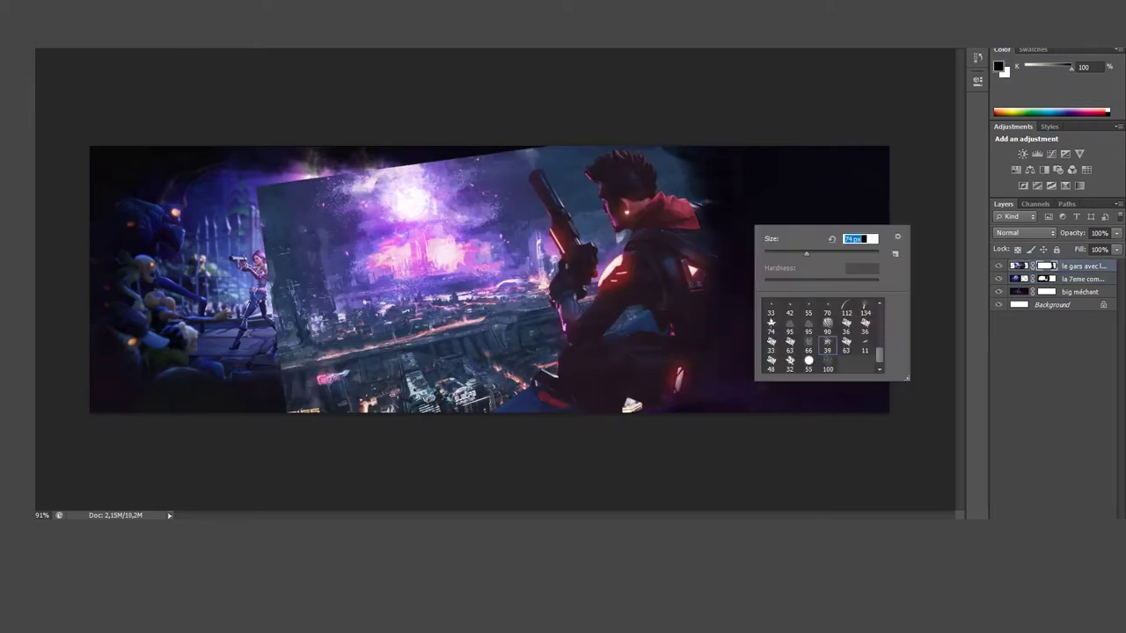
key("Return")
right_click(750, 258)
key("Return")
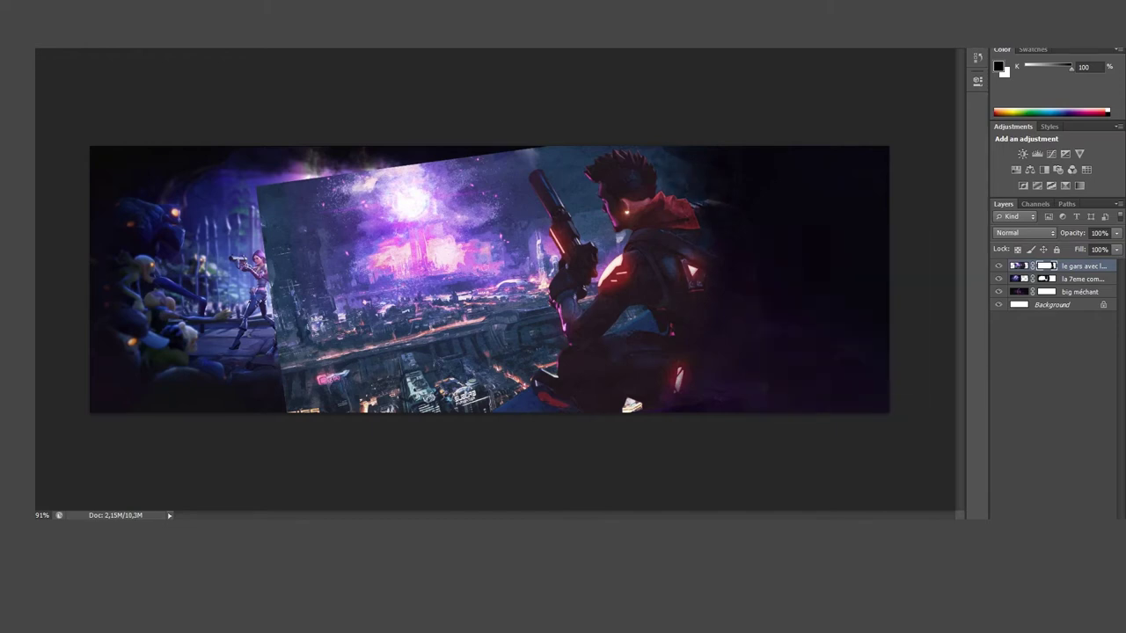
mouse_move(262, 183)
left_mouse_down()
mouse_move(283, 318)
mouse_move(316, 411)
left_mouse_up()
Fade the gunman's left edge further to reveal the lightning and soldiers beneath.
right_click(459, 244)
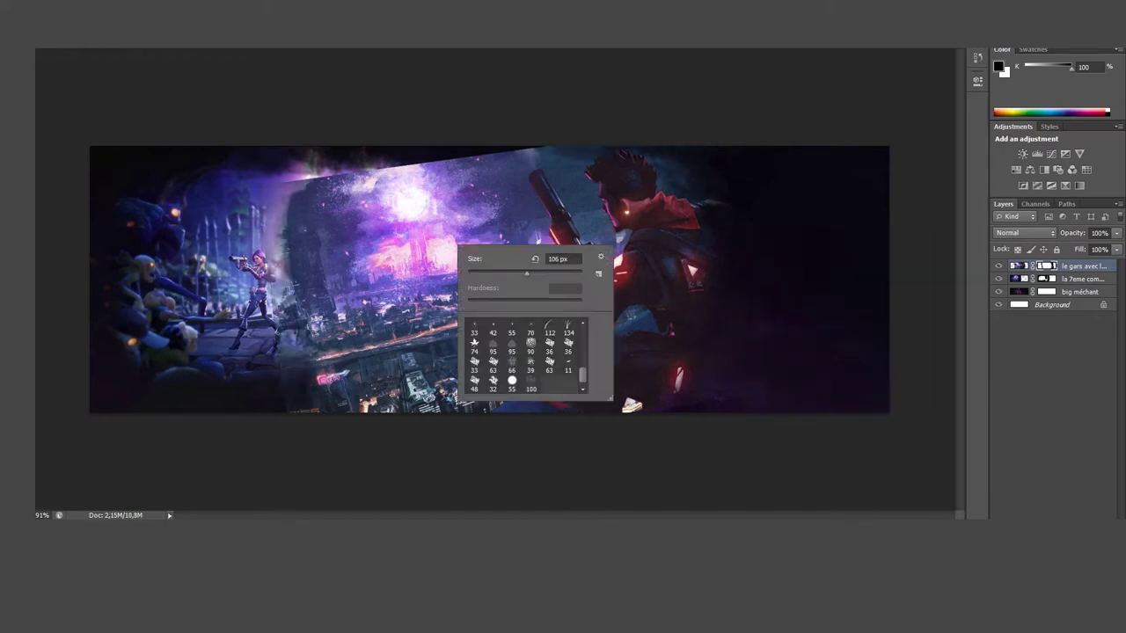
key("Return")
left_click_drag(304, 329, 352, 409)
left_click_drag(317, 352, 396, 409)
left_click_drag(273, 185, 352, 291)
left_click_drag(378, 167, 431, 281)
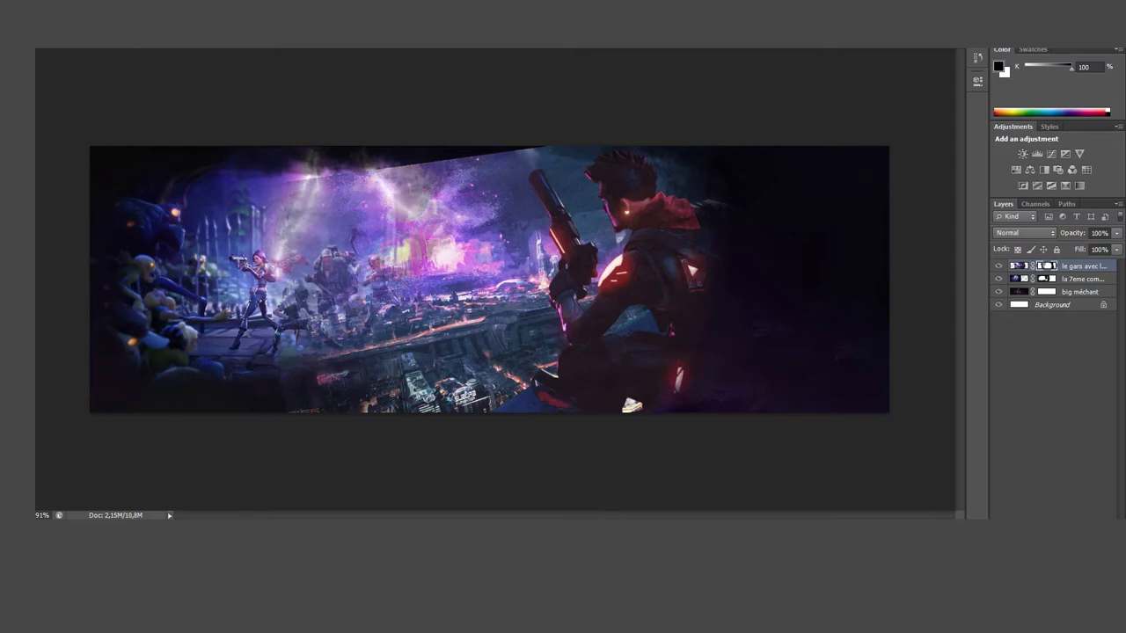
mouse_move(440, 176)
left_mouse_down()
mouse_move(281, 202)
mouse_move(317, 281)
left_mouse_up()
Reveal the glowing sky and the hooded character, fading the gunman's arm into the background.
mouse_move(625, 160)
left_mouse_down()
mouse_move(510, 167)
mouse_move(440, 203)
mouse_move(492, 295)
left_mouse_up()
left_click_drag(422, 229, 536, 317)
left_click_drag(484, 229, 554, 295)
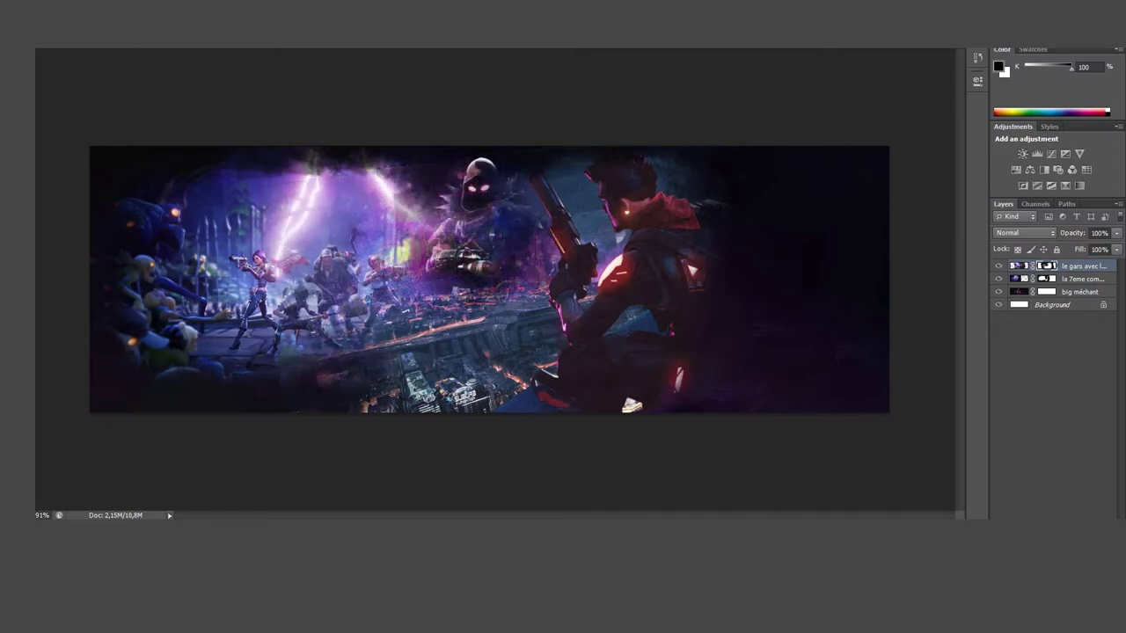
left_click_drag(563, 246, 616, 185)
left_click_drag(616, 291, 536, 184)
left_click_drag(431, 290, 528, 316)
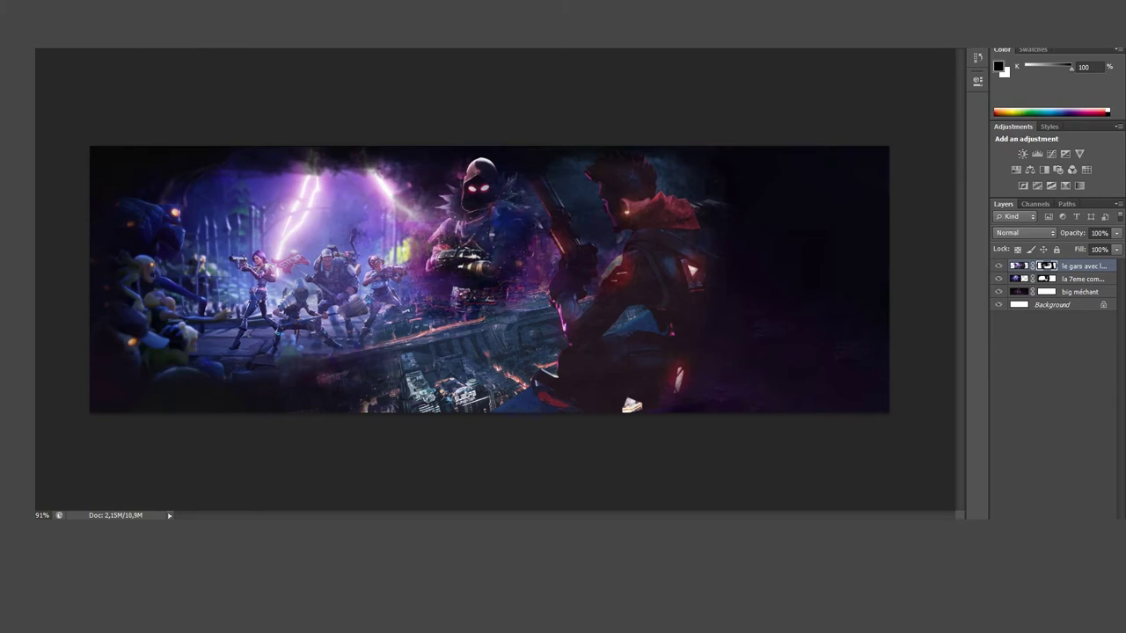
Shrink the brush and reveal more of the city strip along the bottom.
right_click(510, 241)
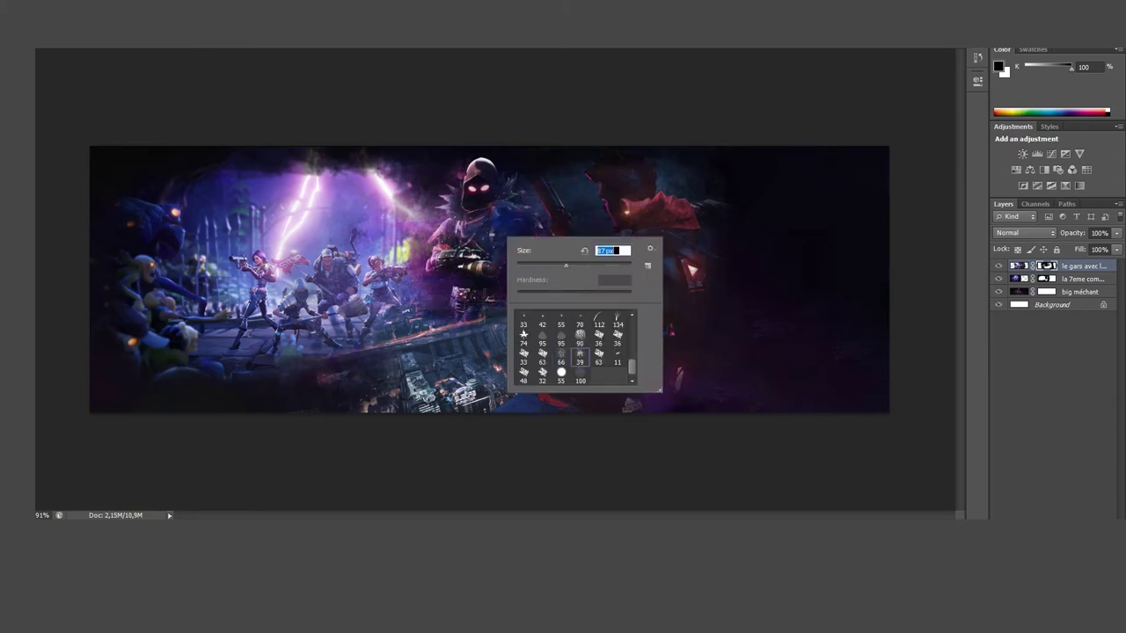
right_click(500, 261)
key("Return")
right_click(543, 246)
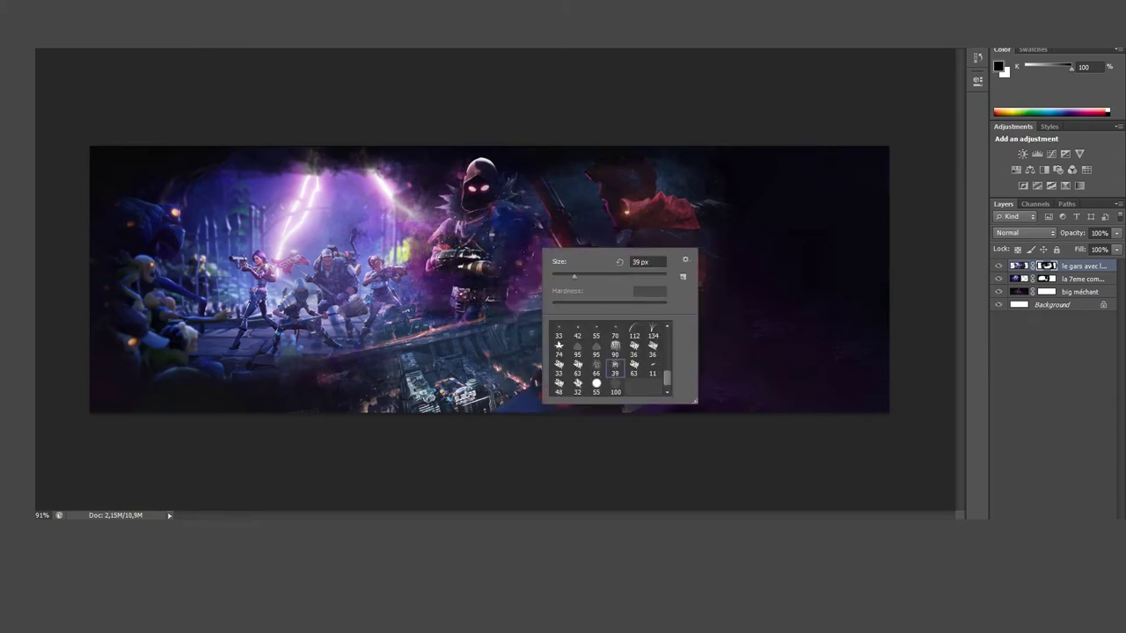
key("Return")
left_click_drag(563, 330, 404, 343)
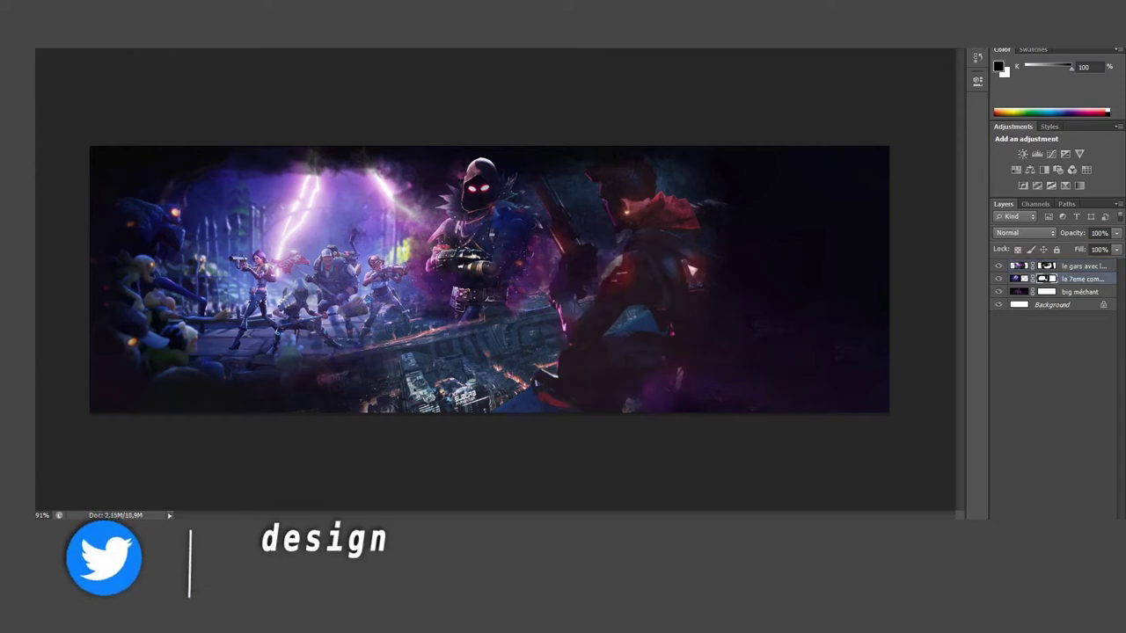
Target the hooded-character layer's mask and swap the foreground and background colours.
left_click(1018, 278)
right_click(213, 262)
key("Return")
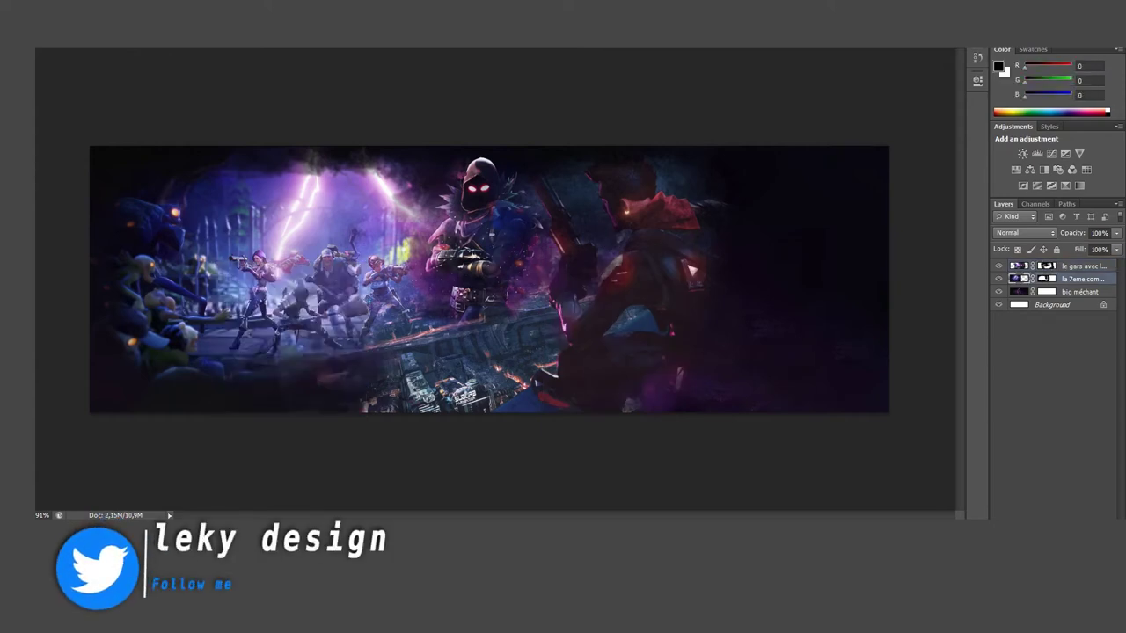
left_click(1044, 279)
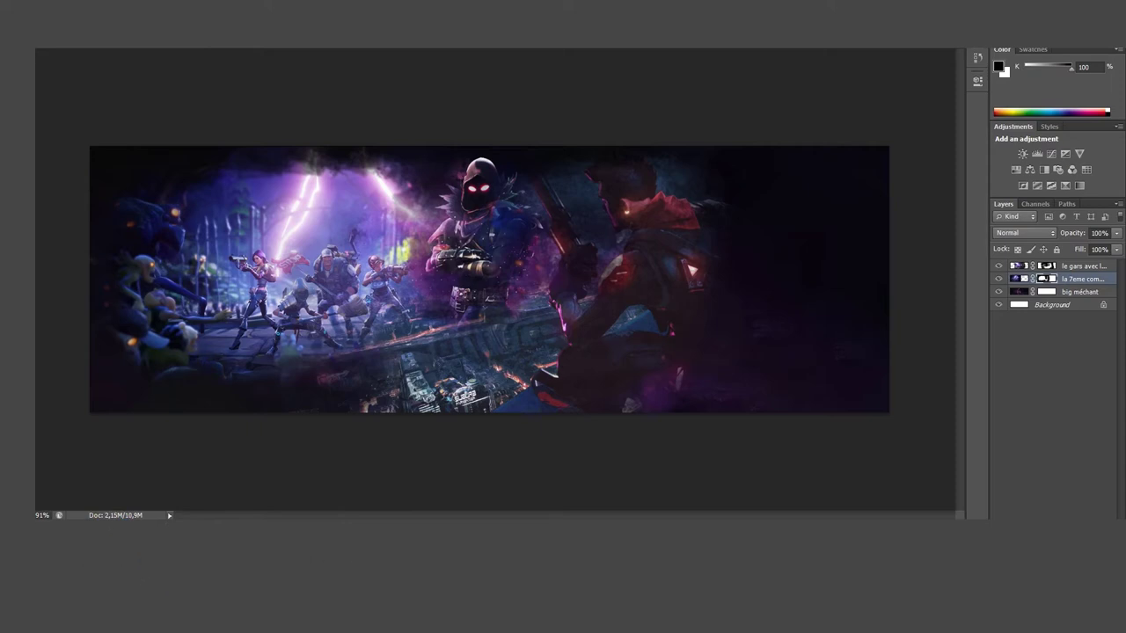
left_click(1046, 291)
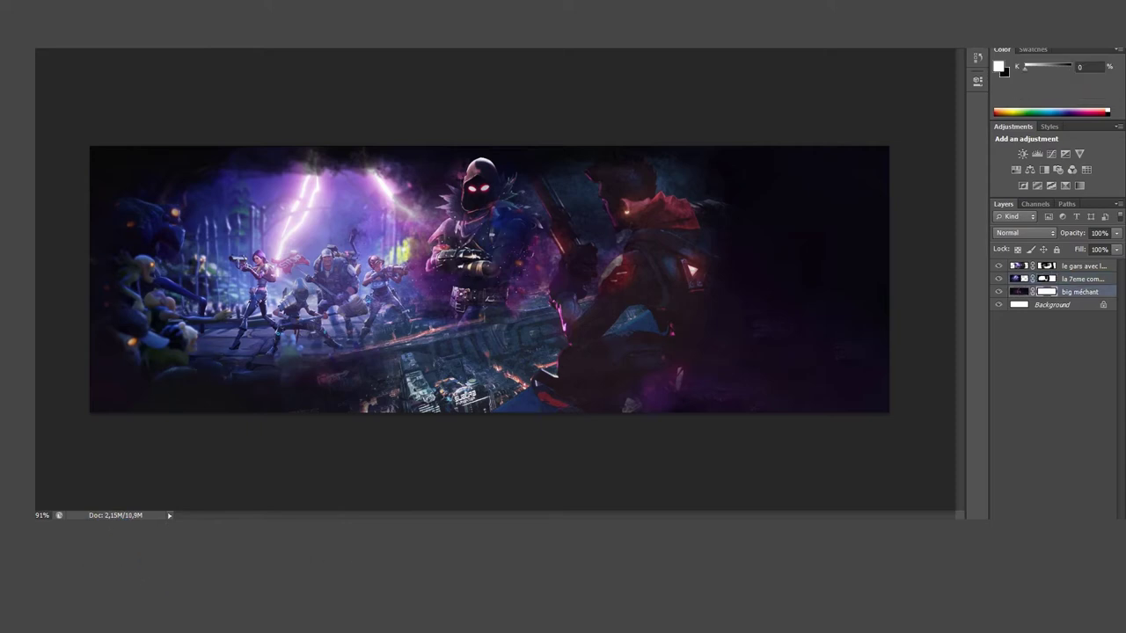
key("x")
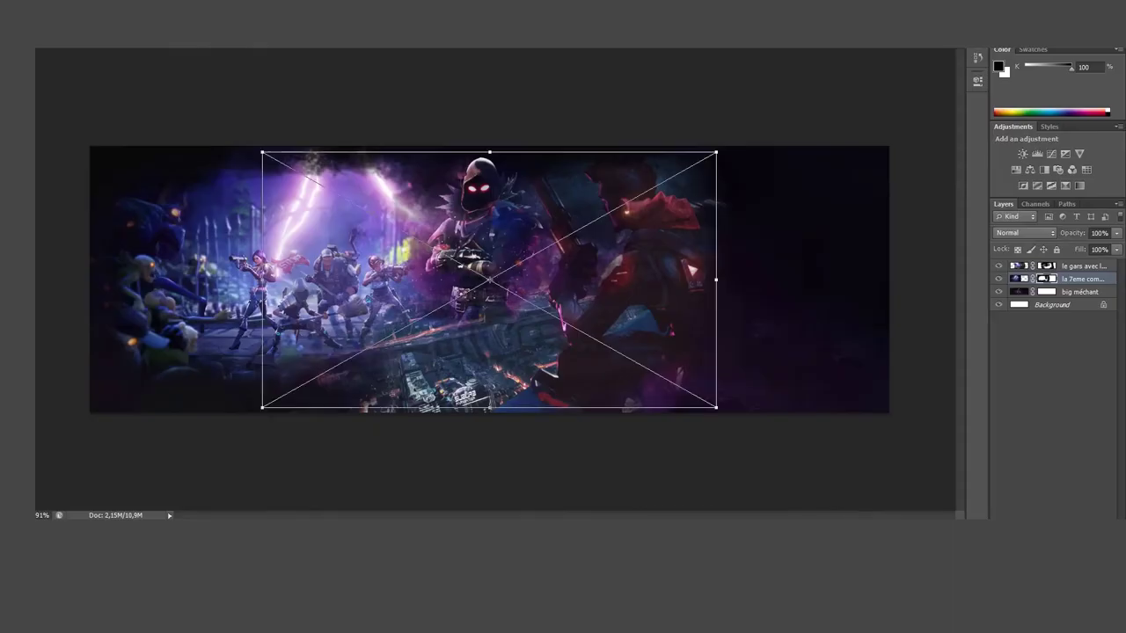
Place the fire-spark image rotated diagonally over the left side at 66% opacity, moved up the stack.
mouse_move(490, 281)
left_mouse_down()
mouse_move(287, 311)
mouse_move(296, 293)
left_mouse_up()
left_click_drag(537, 158, 405, 119)
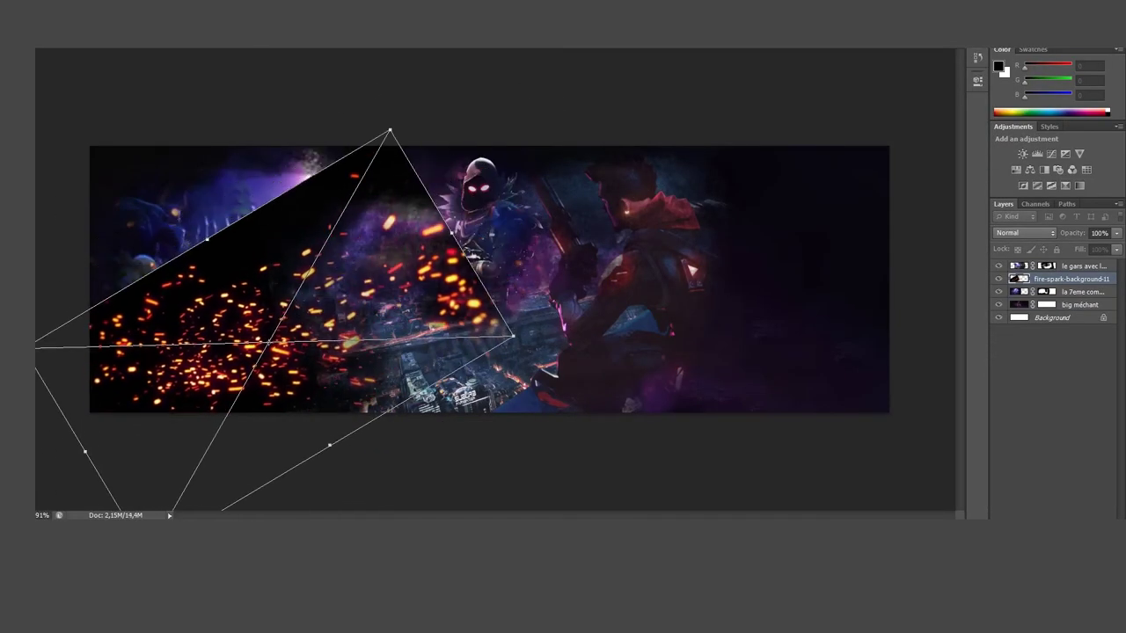
left_click(1116, 233)
left_click_drag(1110, 246, 1097, 246)
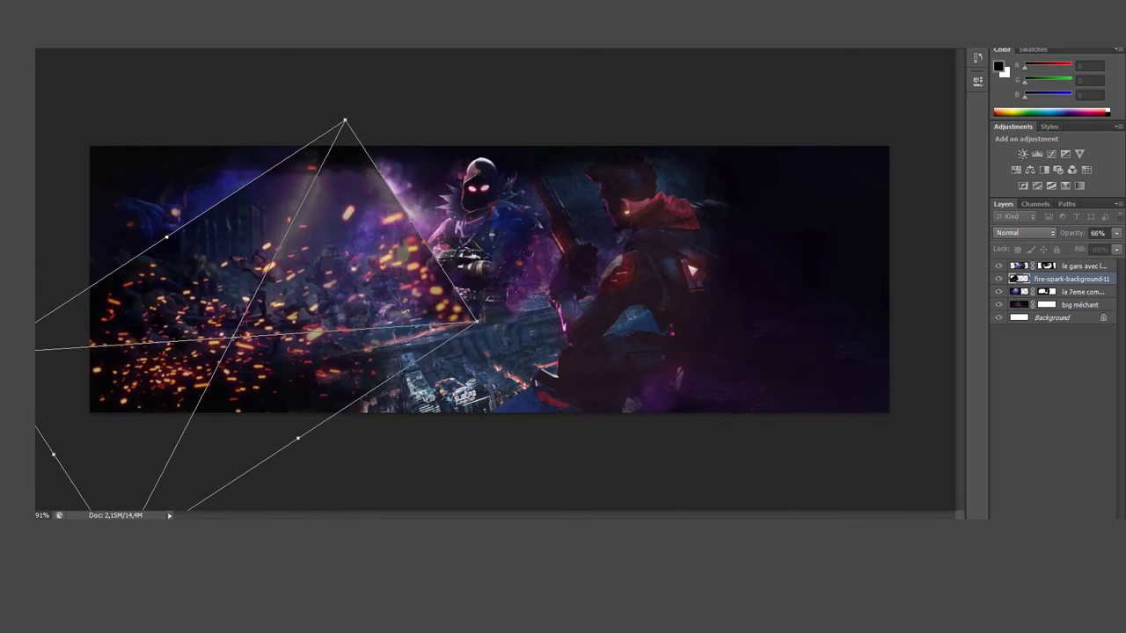
key("Return")
key("ctrl+bracketright")
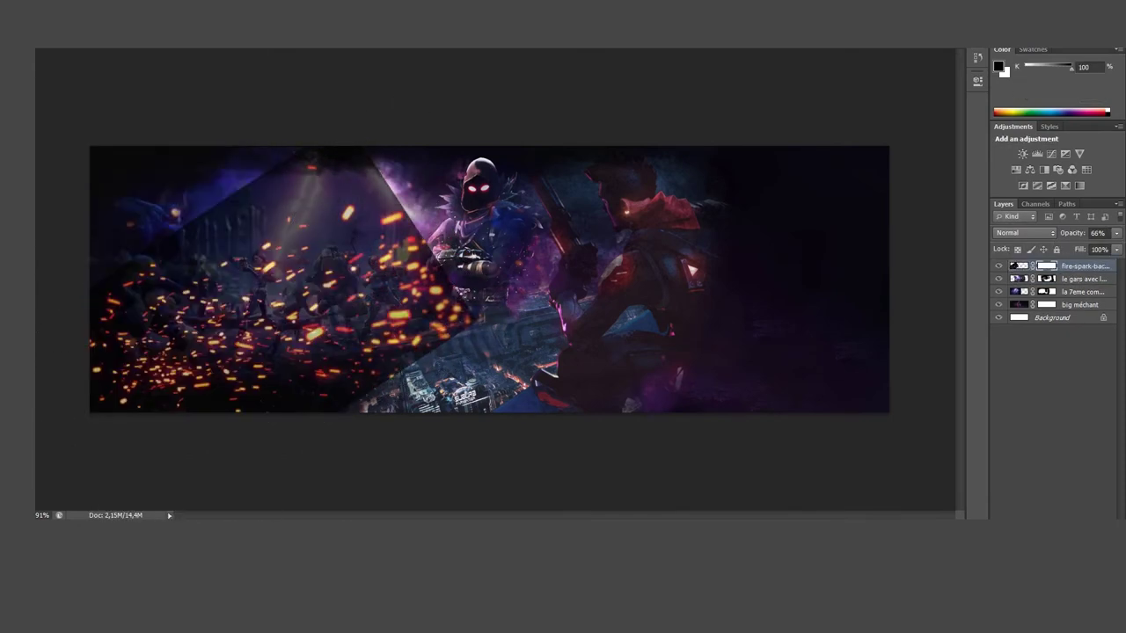
Mask the sparks to reveal the light beam, the purple lightning and the left-centre characters.
mouse_move(388, 185)
left_mouse_down()
mouse_move(299, 159)
mouse_move(360, 228)
left_mouse_up()
right_click(423, 219)
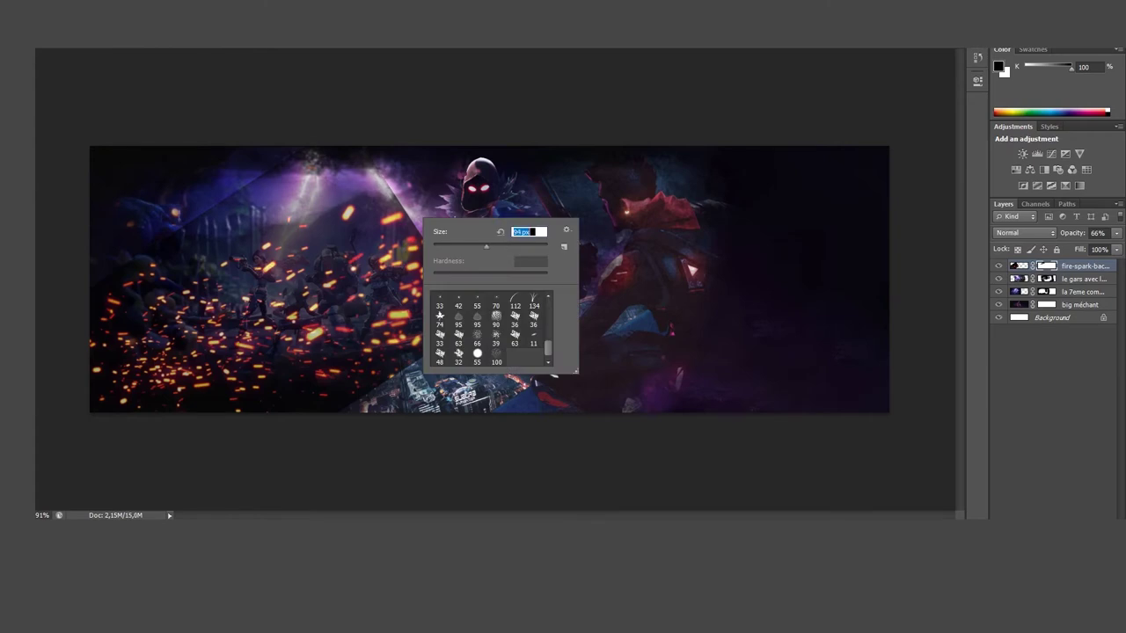
key("Escape")
left_click_drag(360, 190, 409, 255)
mouse_move(414, 352)
left_mouse_down()
mouse_move(264, 264)
mouse_move(308, 193)
left_mouse_up()
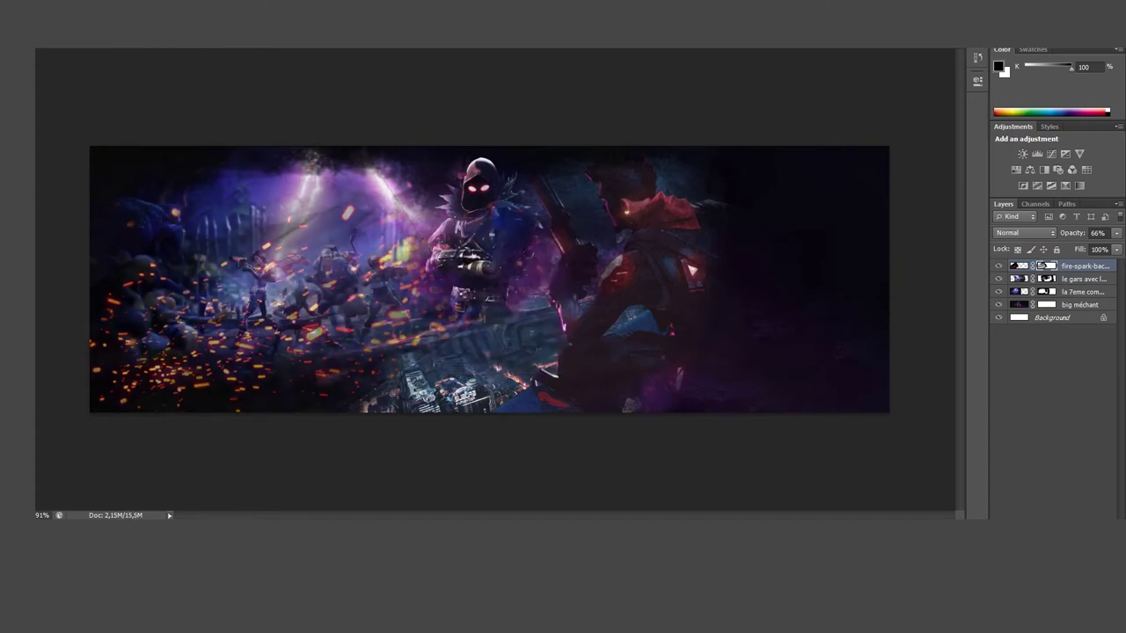
Resize the brush and brighten the left-centre figures further through the spark mask.
right_click(248, 269)
key("Escape")
left_click_drag(211, 255, 317, 202)
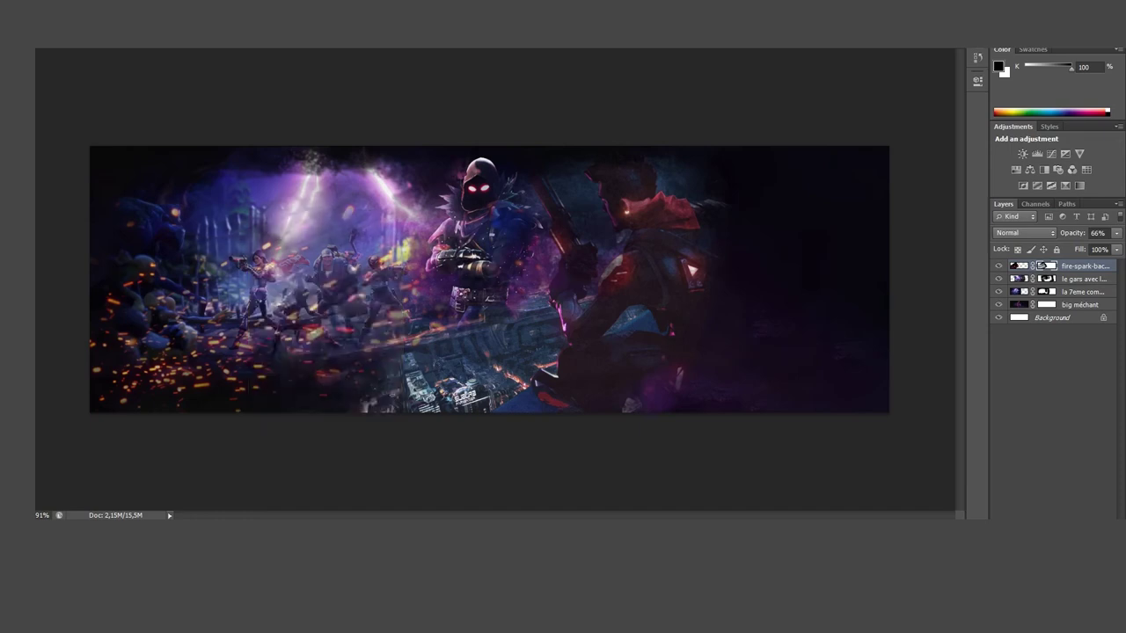
left_click_drag(405, 352, 264, 255)
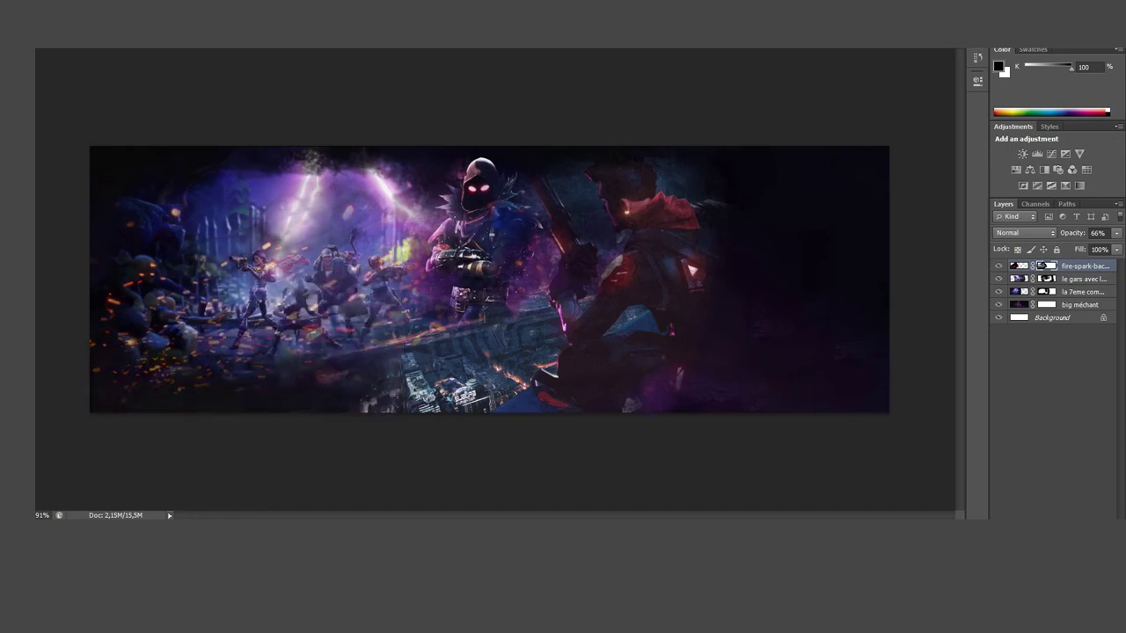
mouse_move(409, 343)
left_mouse_down()
mouse_move(176, 264)
mouse_move(361, 185)
left_mouse_up()
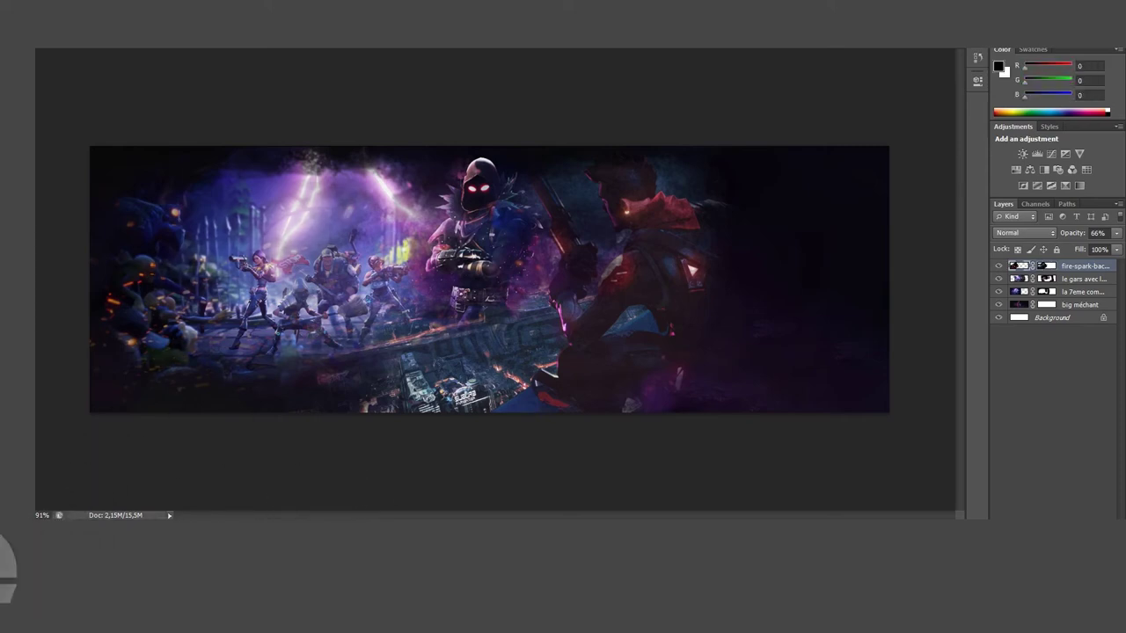
Select a lower background layer in the Layers panel to hold the player photo.
left_click(1081, 291)
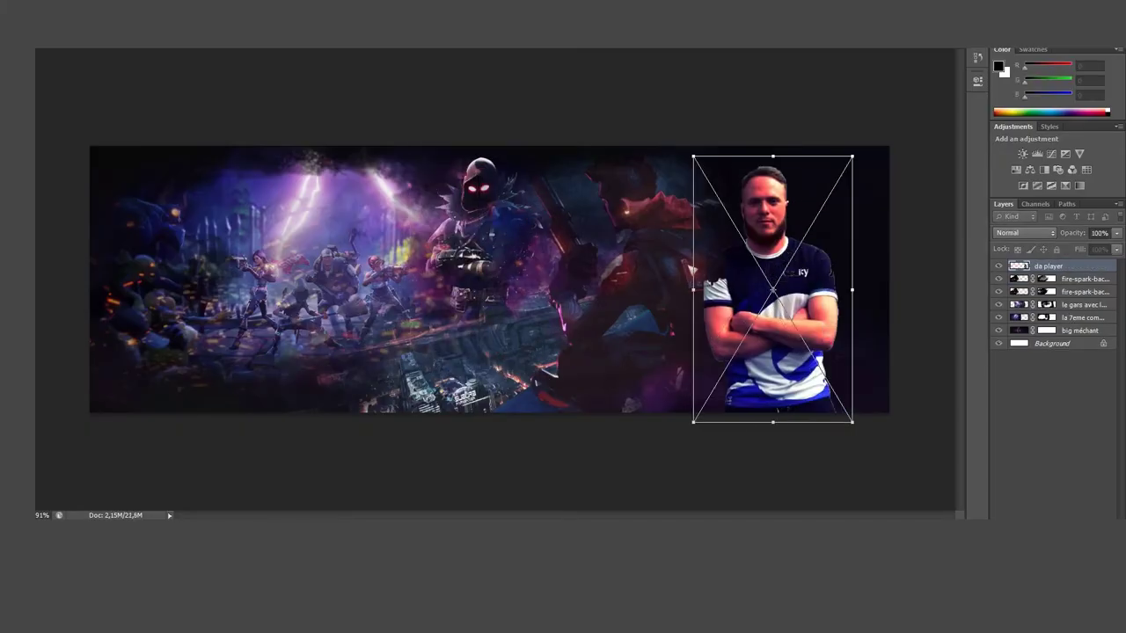
Nudge the player photo up and right, commit it, and add a layer mask.
left_click_drag(772, 289, 780, 282)
key("Return")
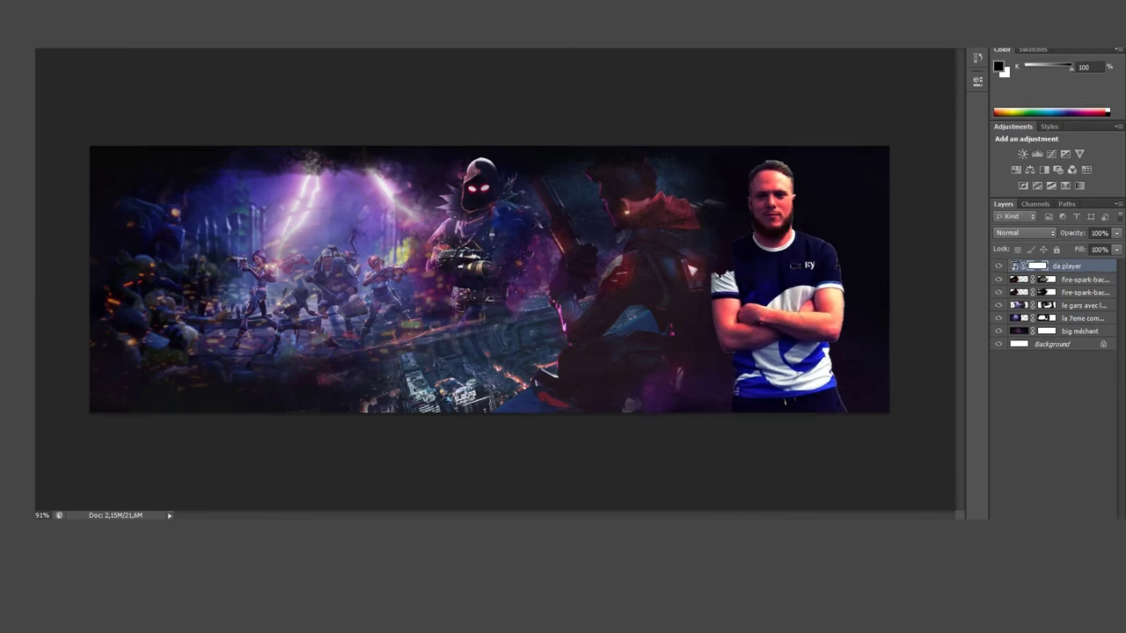
left_click(314, 302)
scroll(941, 286, "up", 3)
scroll(456, 274, "up", 1)
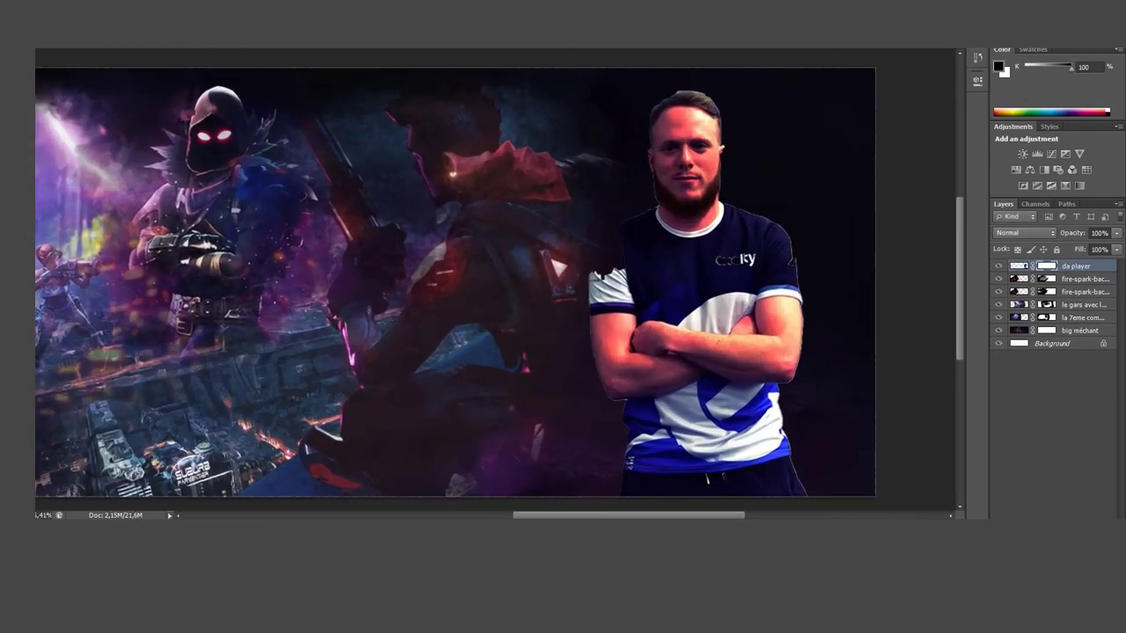
scroll(455, 273, "up", 1)
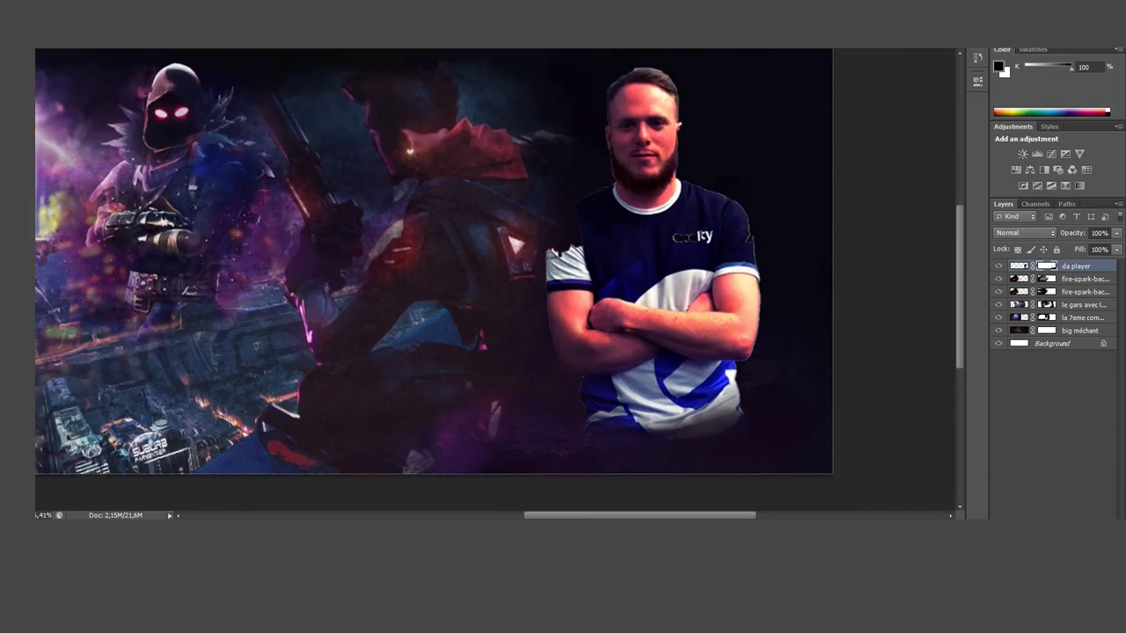
Paint the mask to hide the bright edges along the player's arm and left sleeve.
right_click(789, 192)
key("Escape")
mouse_move(752, 264)
left_mouse_down()
mouse_move(746, 370)
mouse_move(597, 414)
left_mouse_up()
scroll(436, 279, "up", 2)
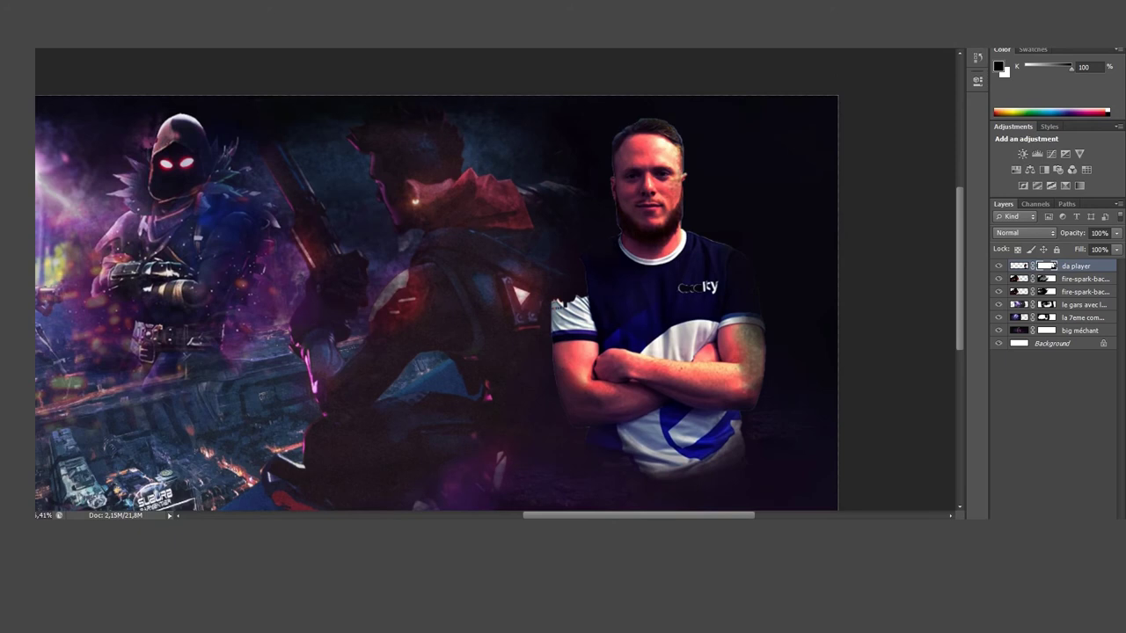
left_click_drag(574, 387, 574, 304)
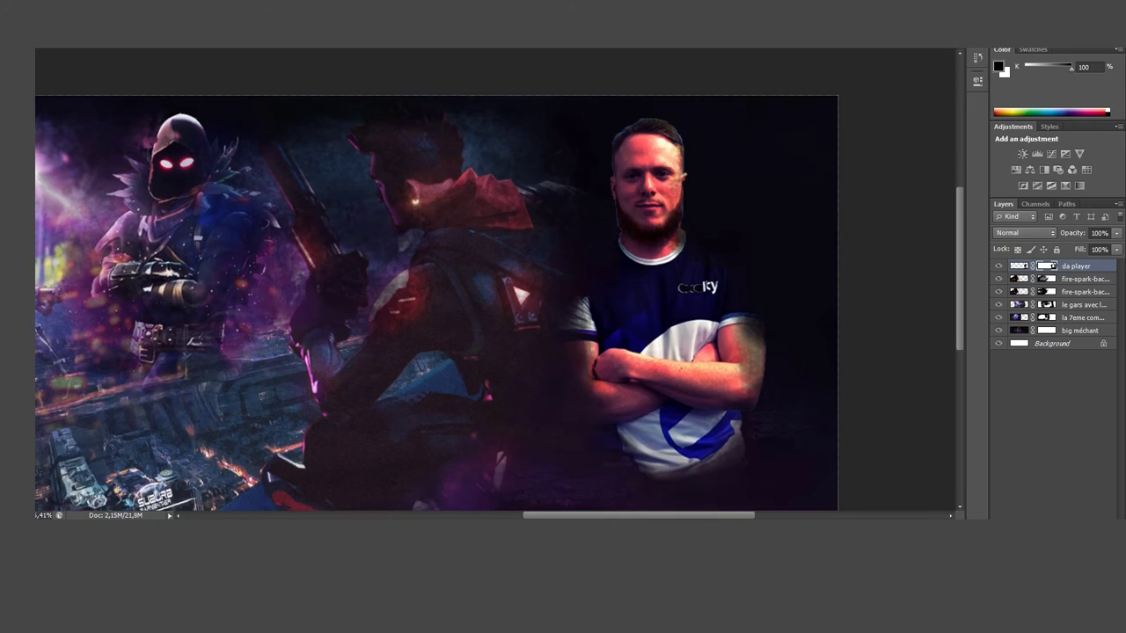
Mask out the bright fringe around the player's head with a resized soft brush.
right_click(723, 181)
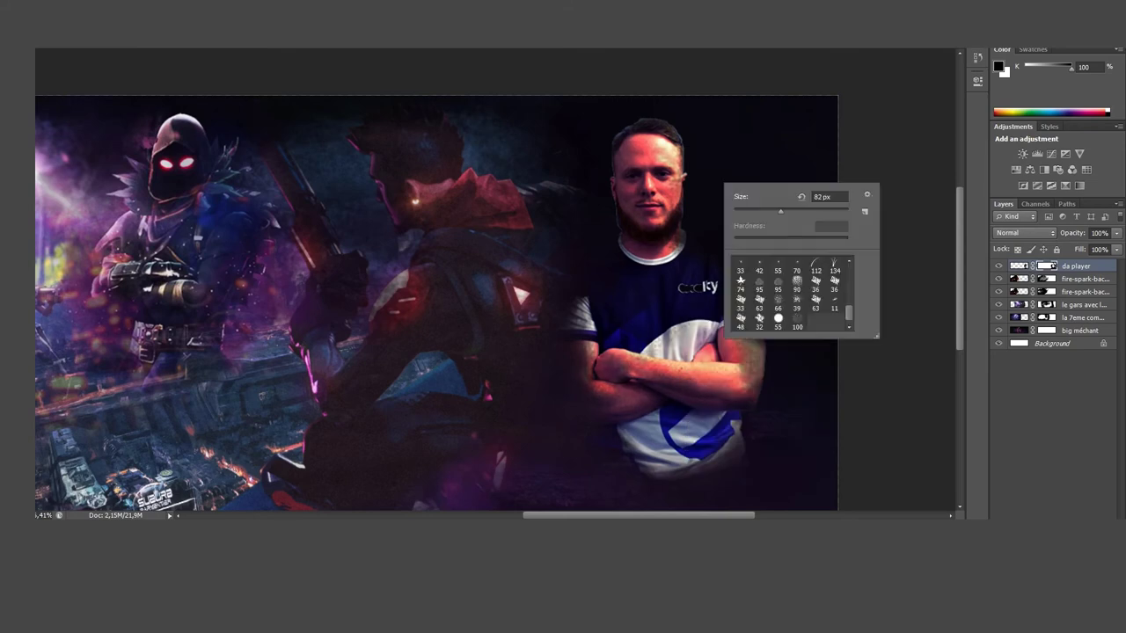
key("Escape")
scroll(678, 110, "up", 2)
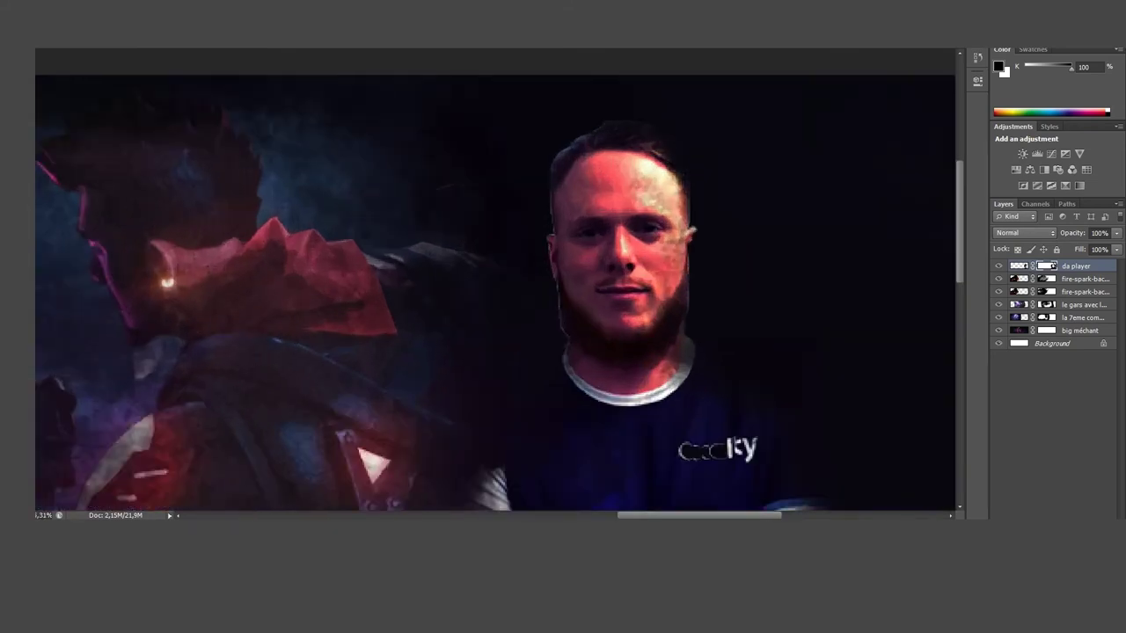
left_click_drag(682, 181, 684, 299)
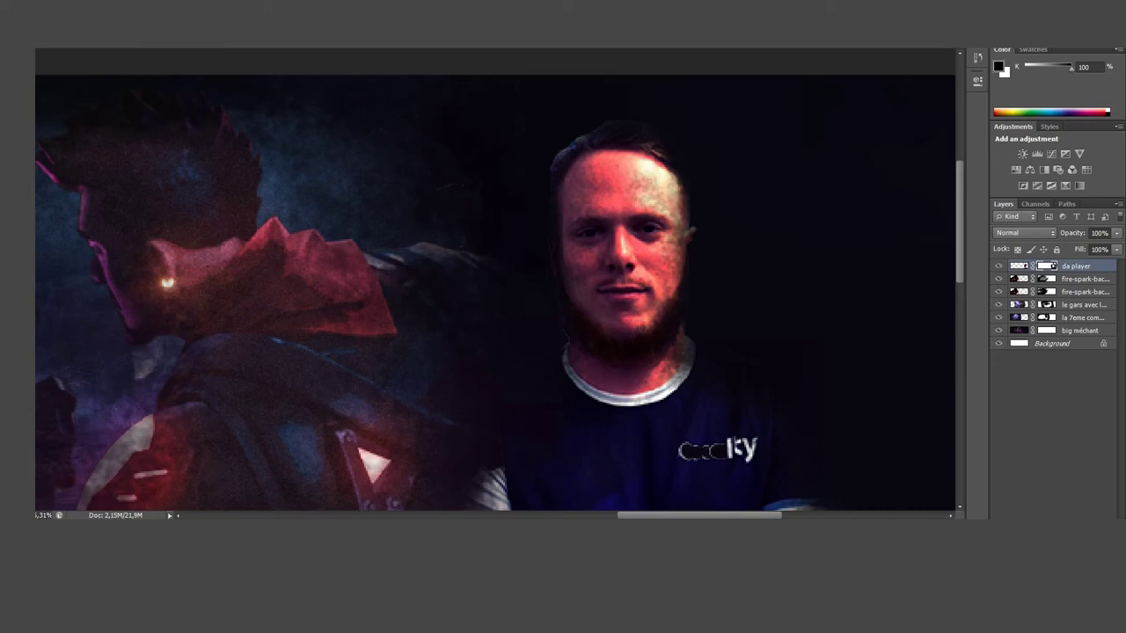
scroll(792, 308, "down", 2)
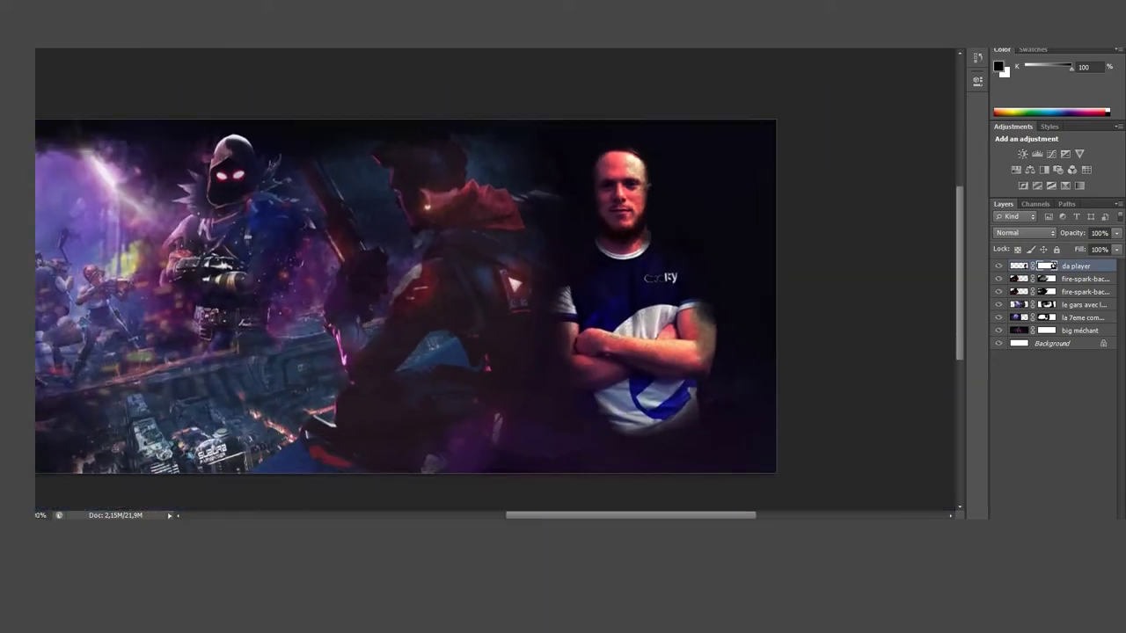
scroll(791, 308, "down", 1)
right_click(829, 330)
key("Escape")
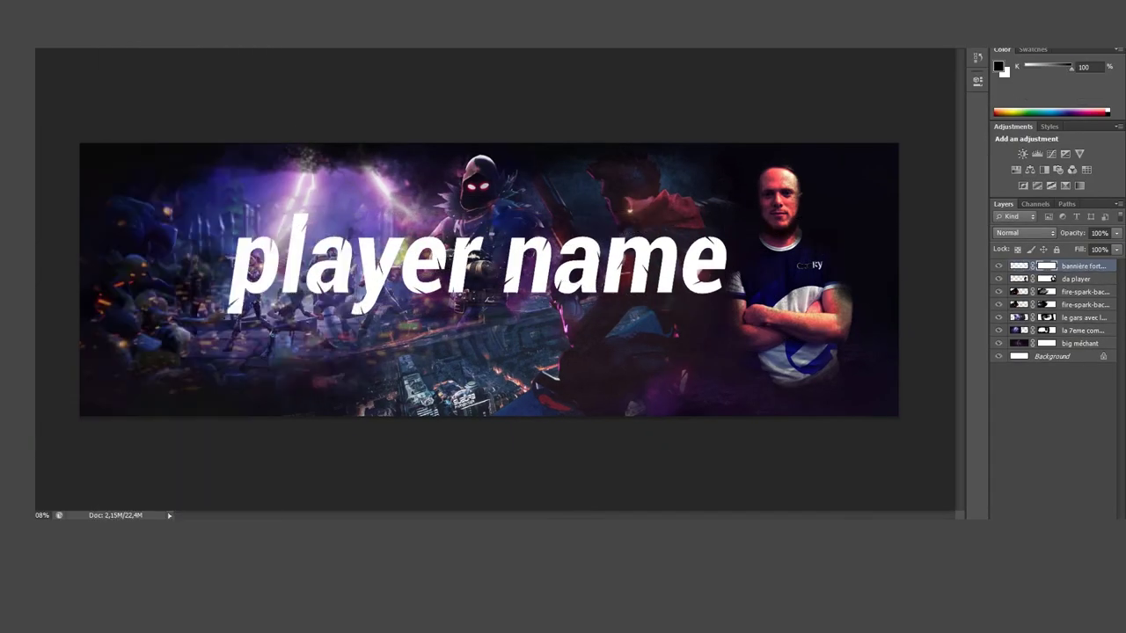
Zoom in on the white 'player name' text and pan across it.
key("Return")
key("ctrl+plus")
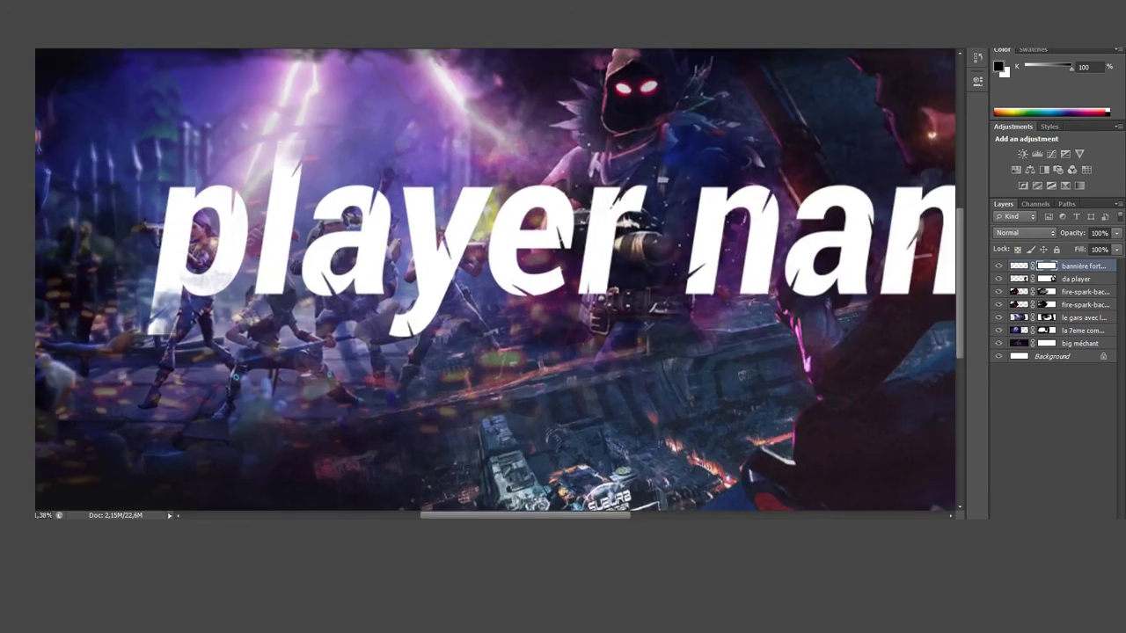
left_click_drag(495, 284, 441, 317)
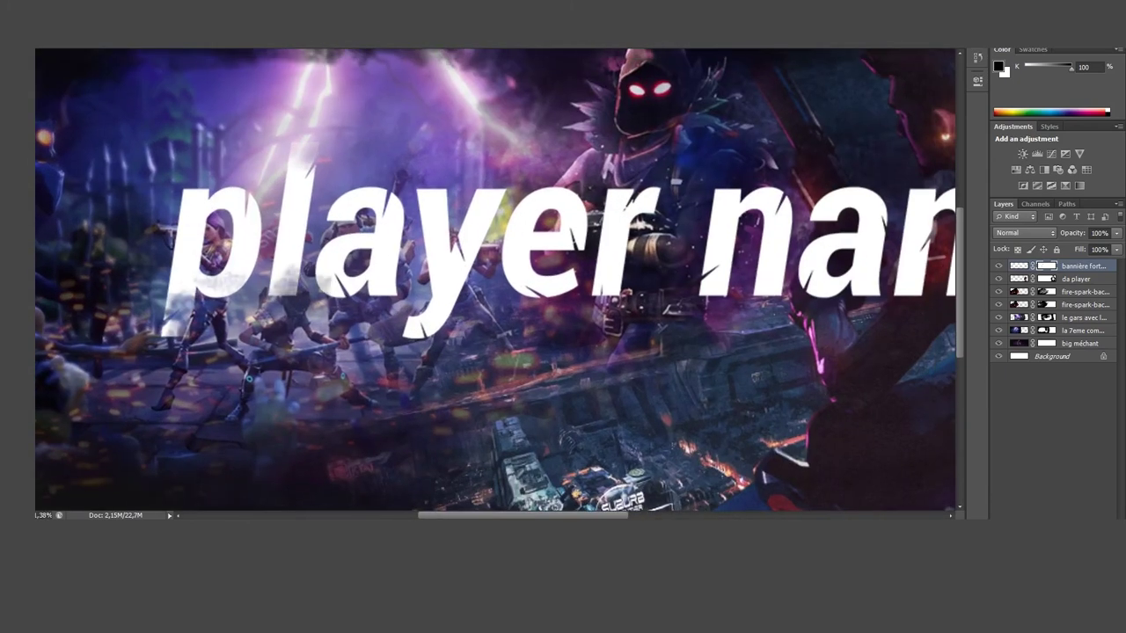
scroll(546, 282, "down", 1)
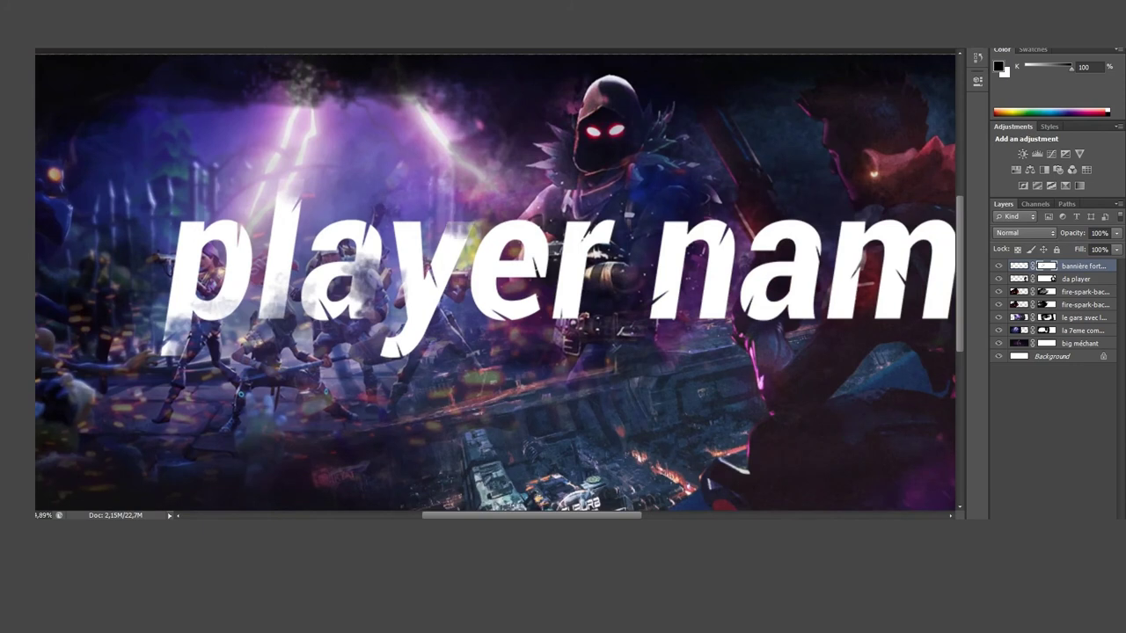
left_click_drag(521, 304, 457, 315)
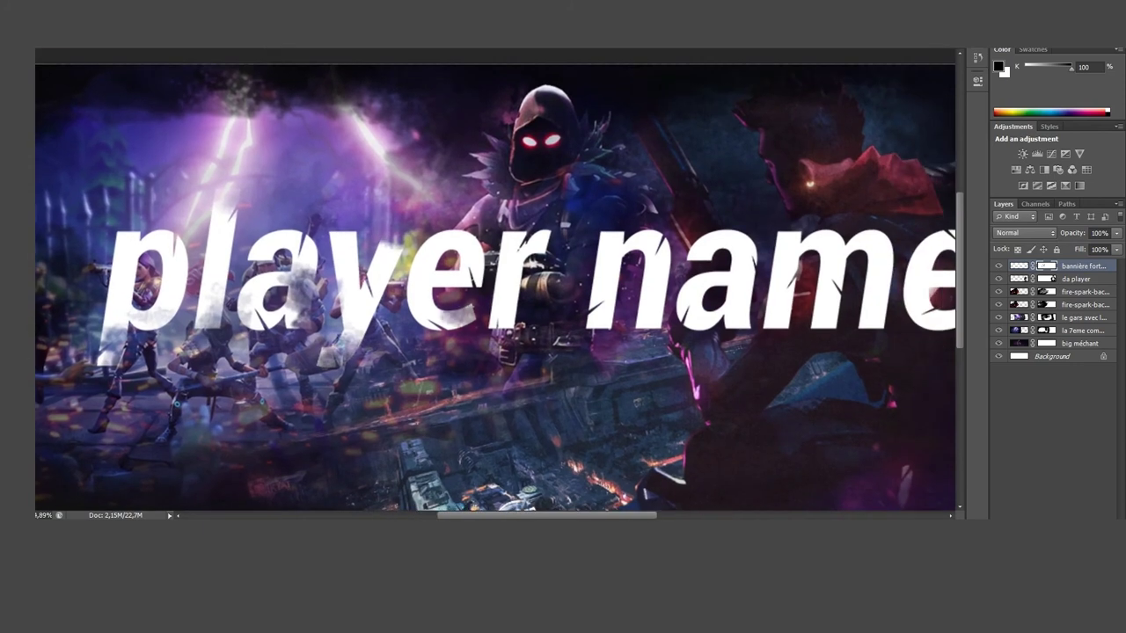
left_click_drag(438, 241, 392, 245)
scroll(399, 242, "up", 3)
scroll(400, 243, "down", 2)
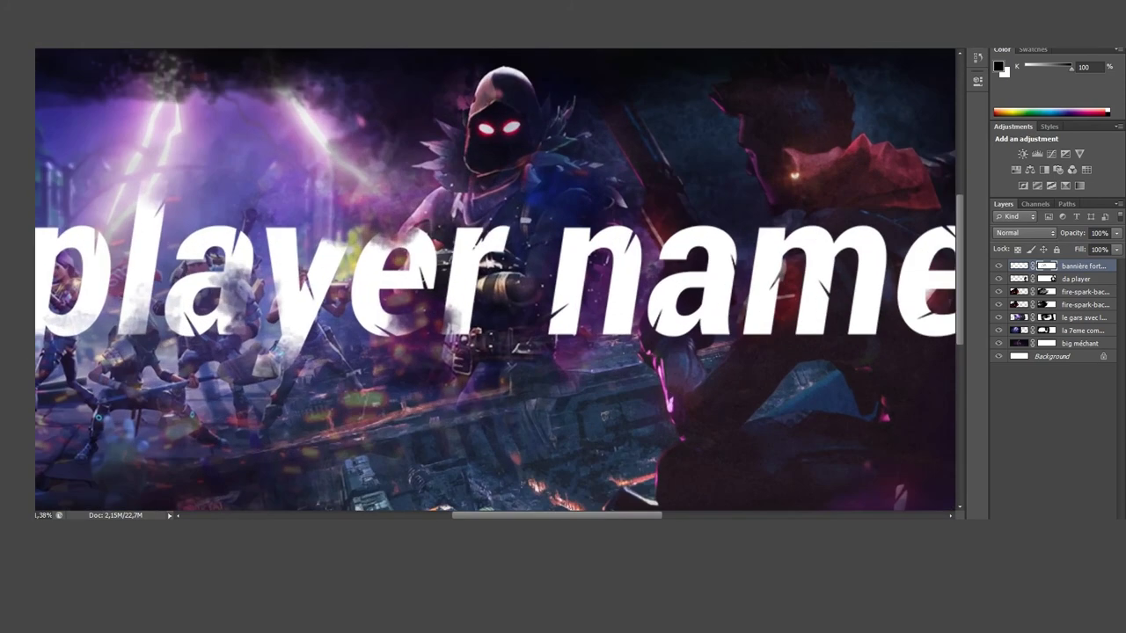
Drag and scroll over the 'player name' lettering to inspect its slashed cuts.
mouse_move(492, 281)
left_mouse_down()
mouse_move(433, 265)
mouse_move(414, 282)
left_mouse_up()
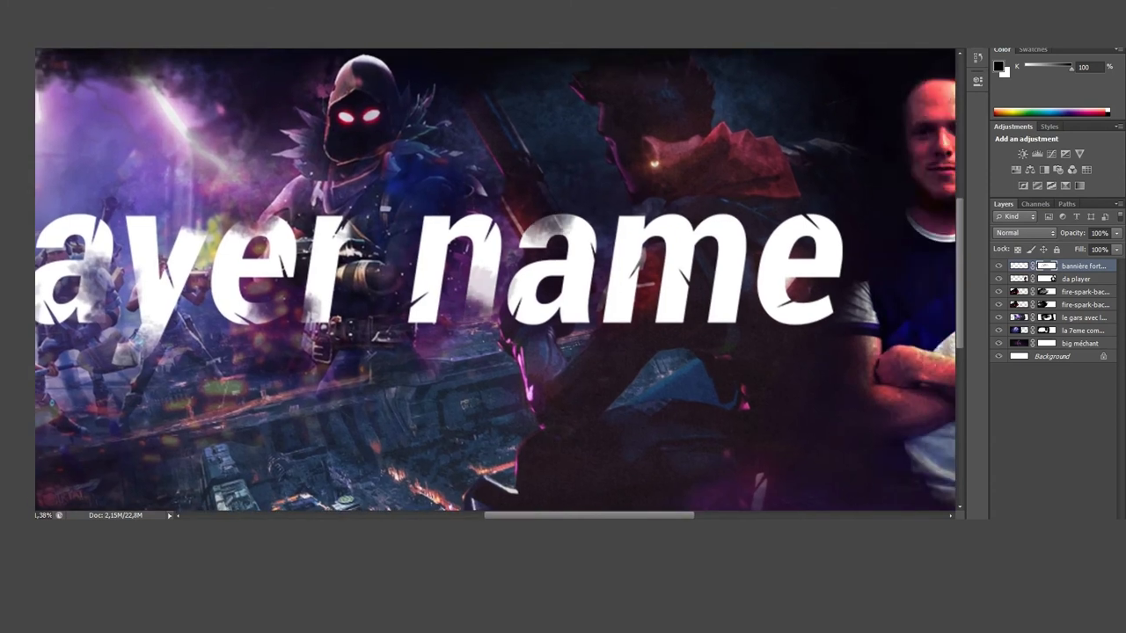
left_click_drag(493, 282, 422, 263)
left_click_drag(493, 281, 427, 294)
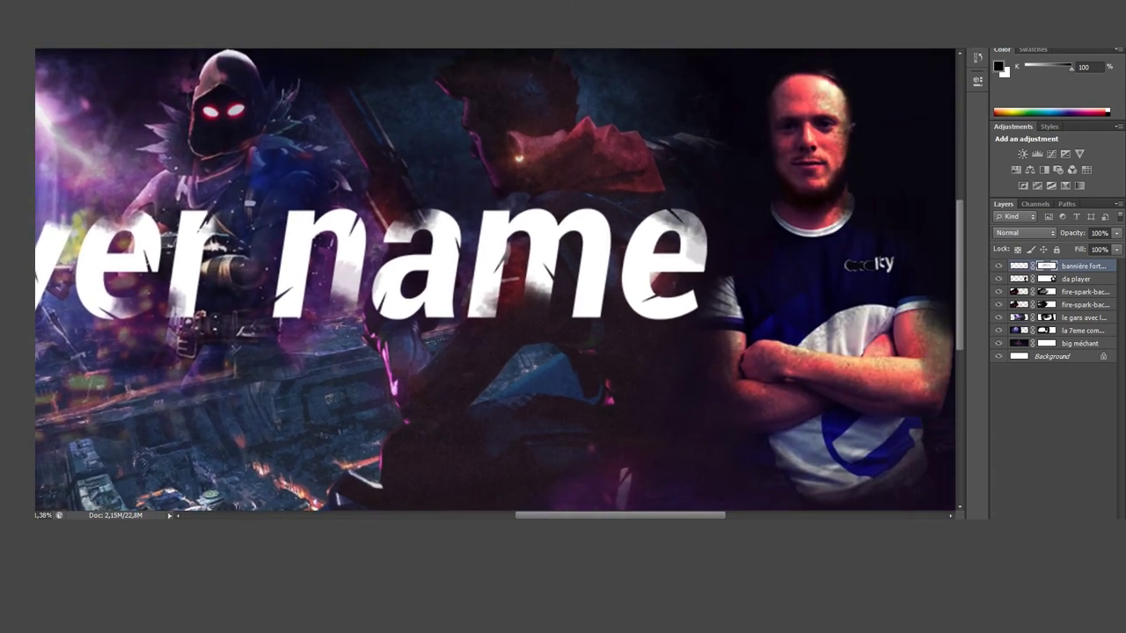
scroll(704, 352, "down", 1)
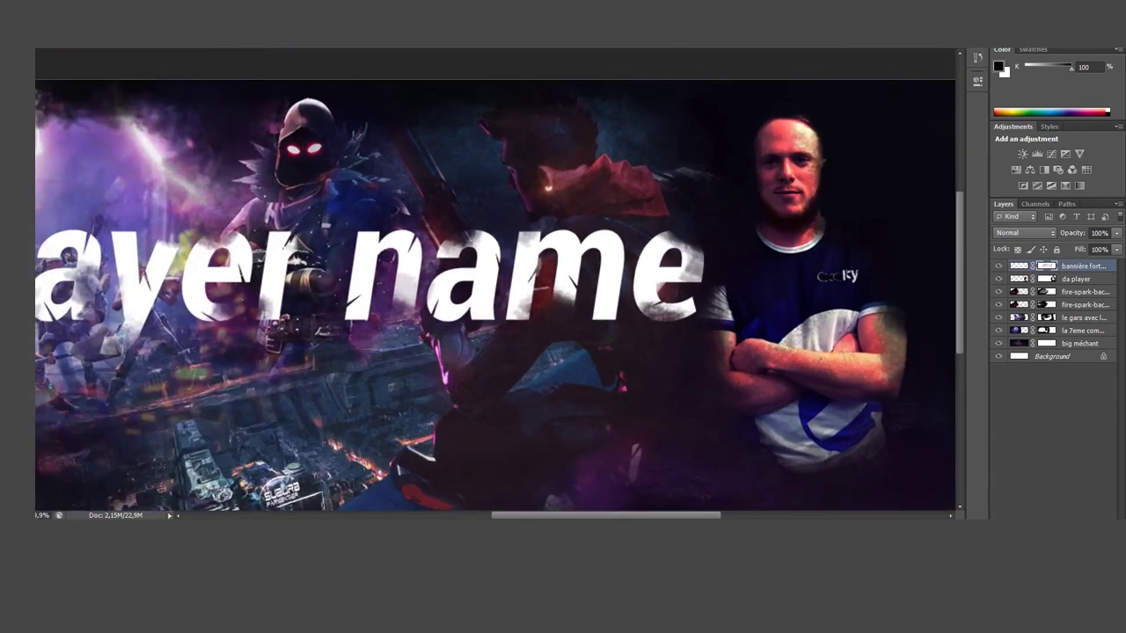
scroll(493, 281, "down", 3)
scroll(492, 281, "up", 1)
scroll(493, 281, "up", 1)
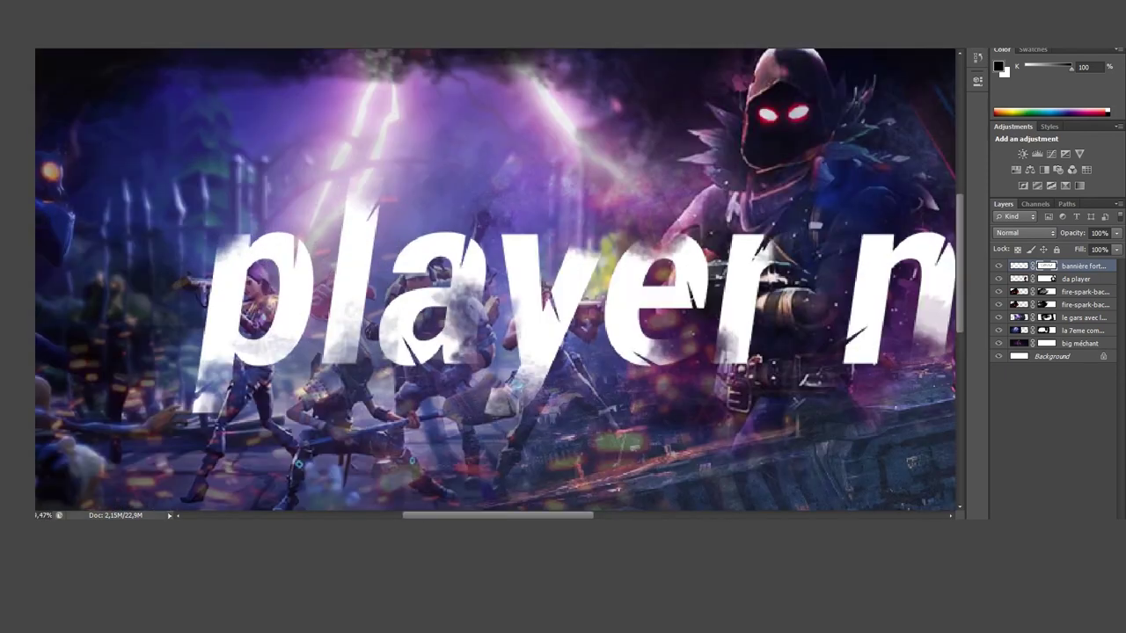
scroll(493, 282, "down", 3)
scroll(414, 264, "up", 3)
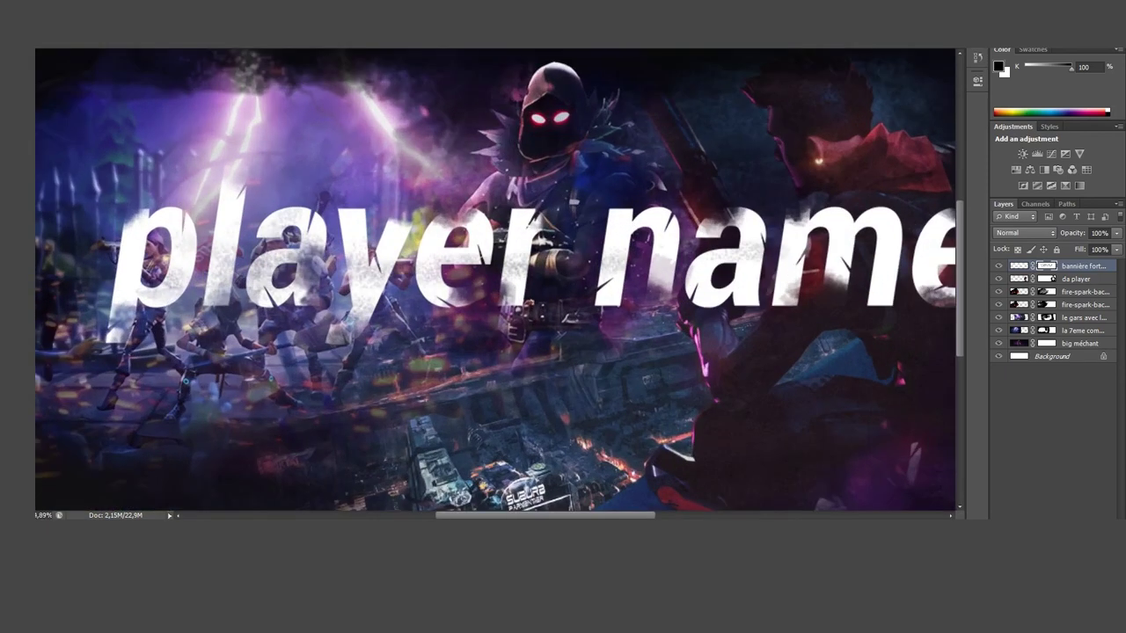